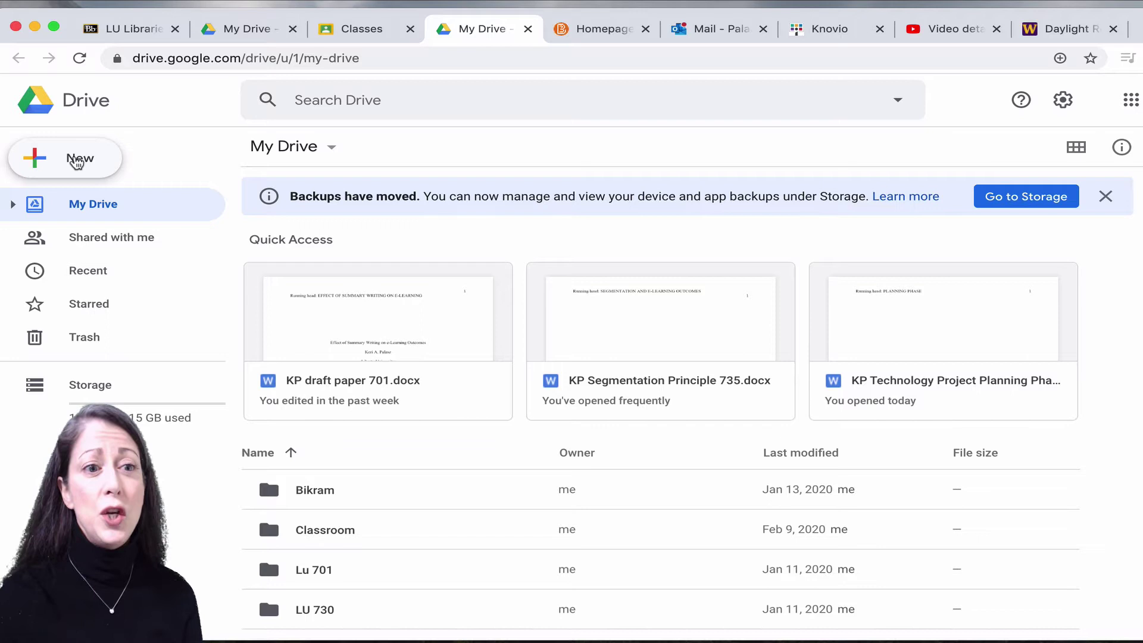
Create a new blank Google Slides presentation from Google Drive's New menu.
click(76, 161)
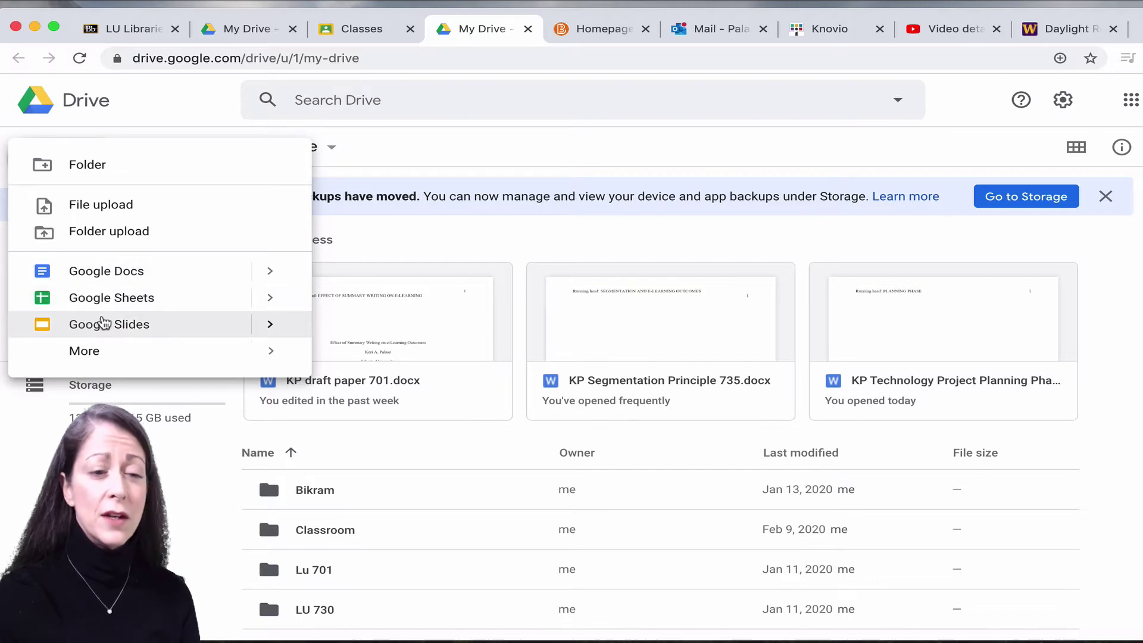
click(103, 324)
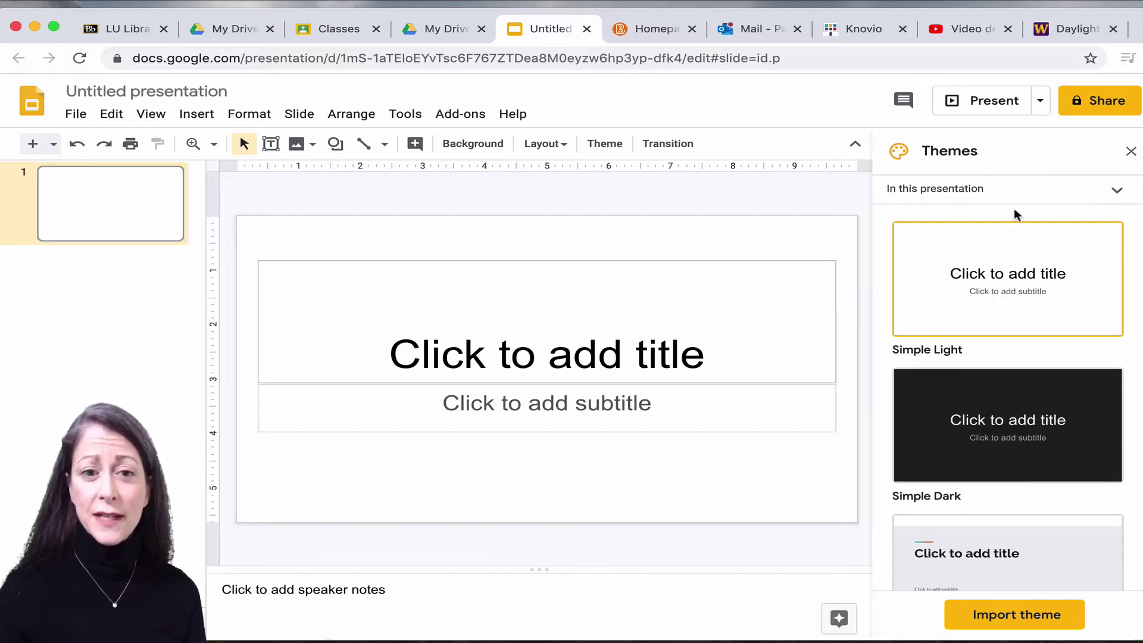
Apply the blue Material theme from the Themes panel.
scroll(1013, 209, down, 2)
scroll(1015, 216, down, 3)
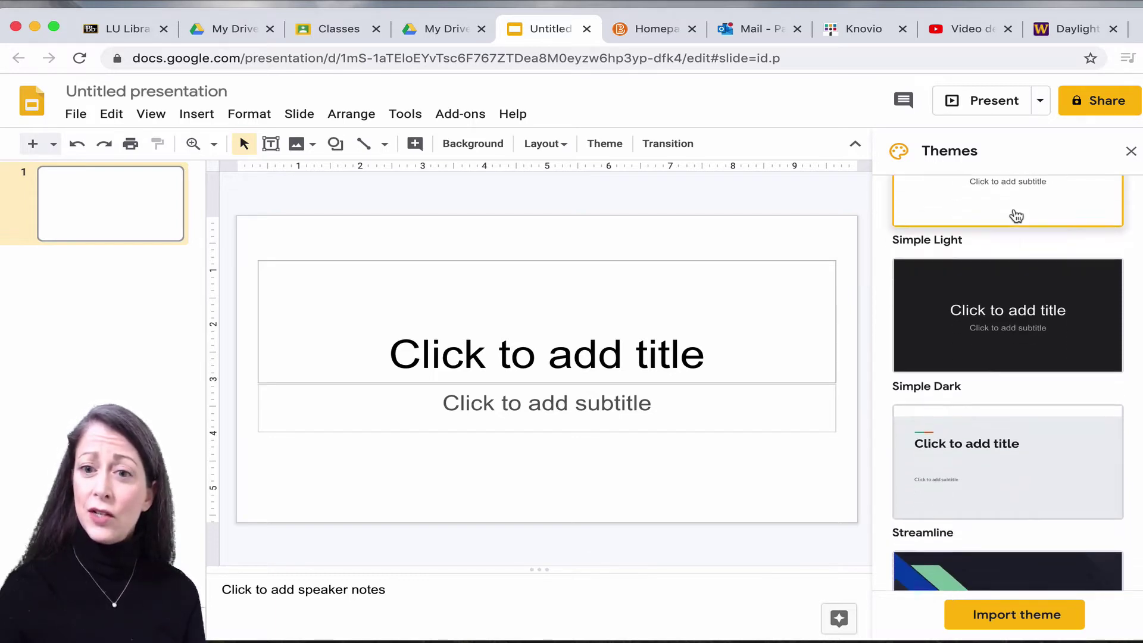
scroll(1016, 216, down, 3)
scroll(1015, 216, down, 7)
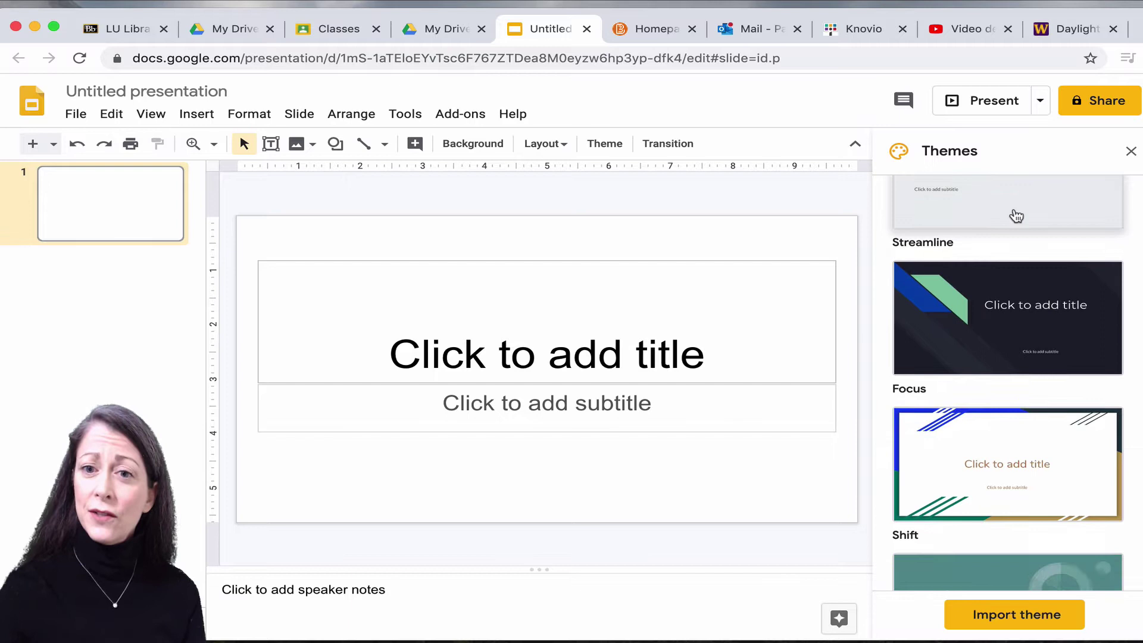
scroll(1016, 216, down, 5)
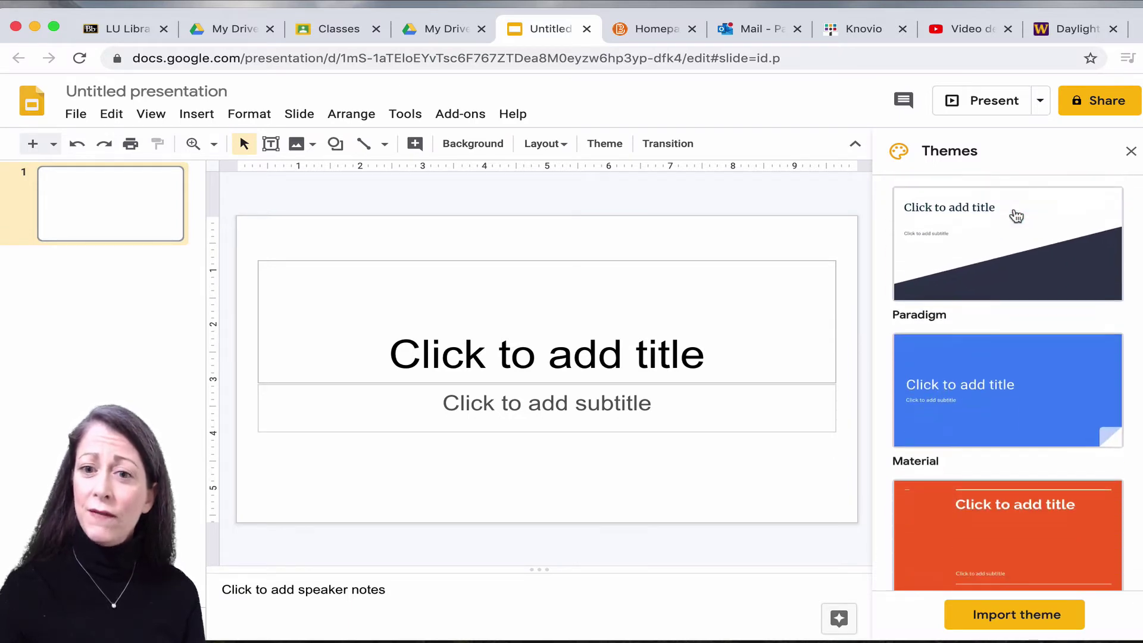
click(1008, 309)
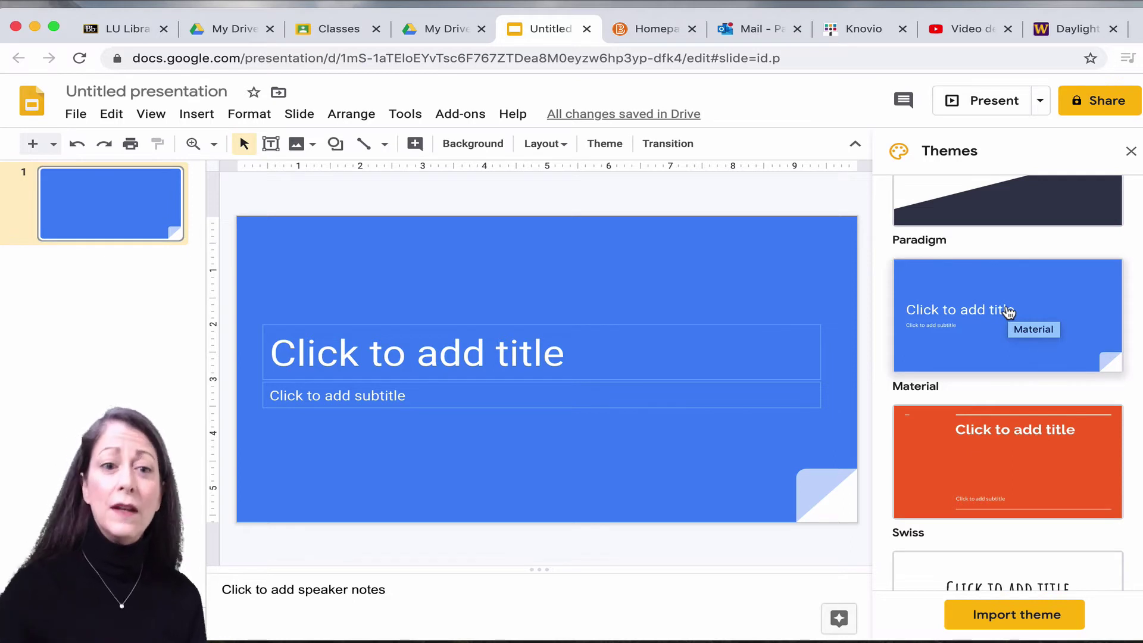
Title slide 1 'Group Presentation' and list the four members' first names as the subtitle.
click(482, 356)
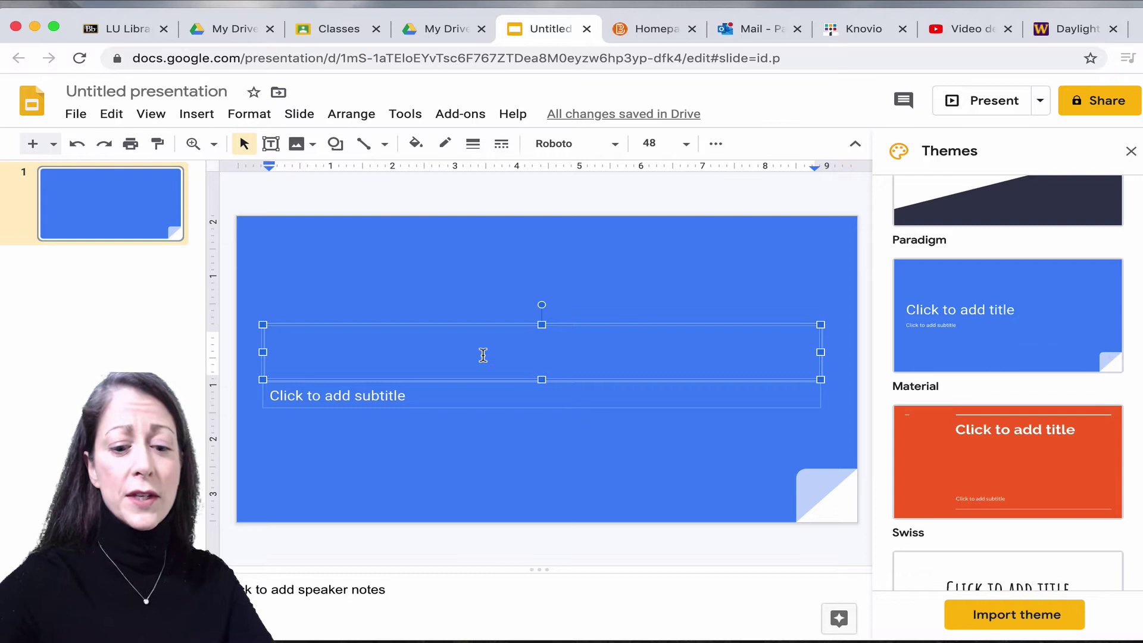
text(Group)
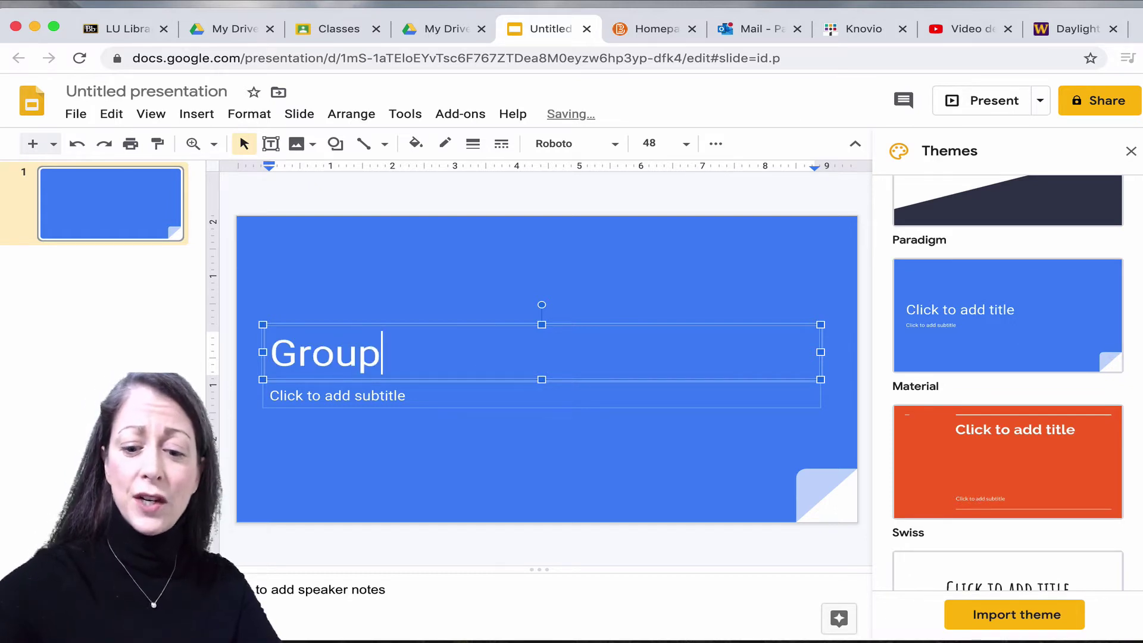
text( Prese)
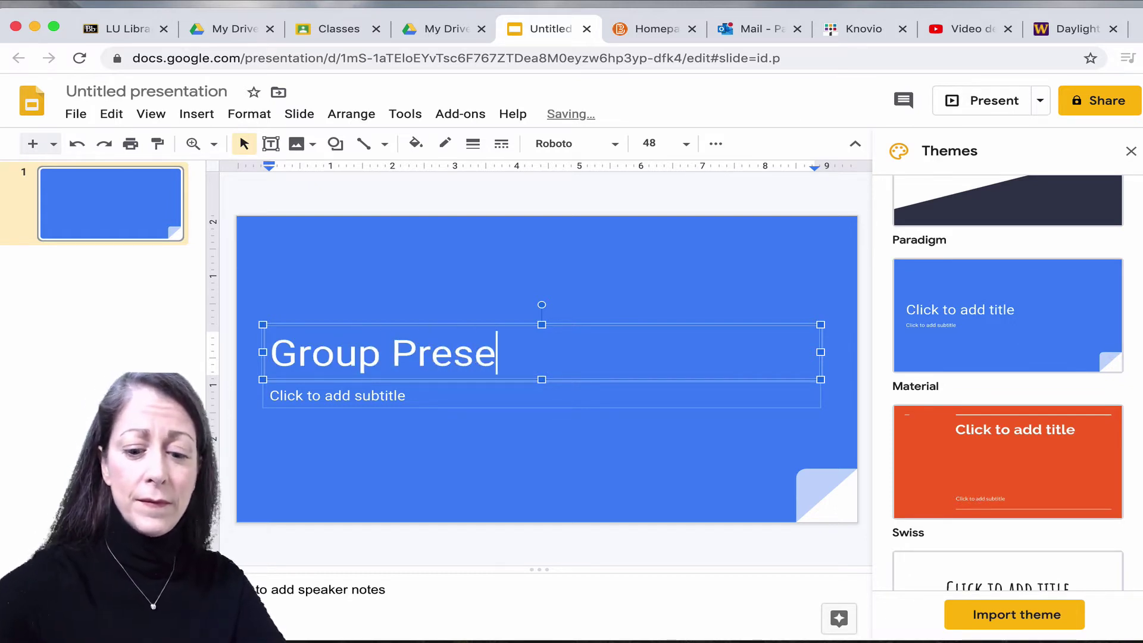
text(ntati)
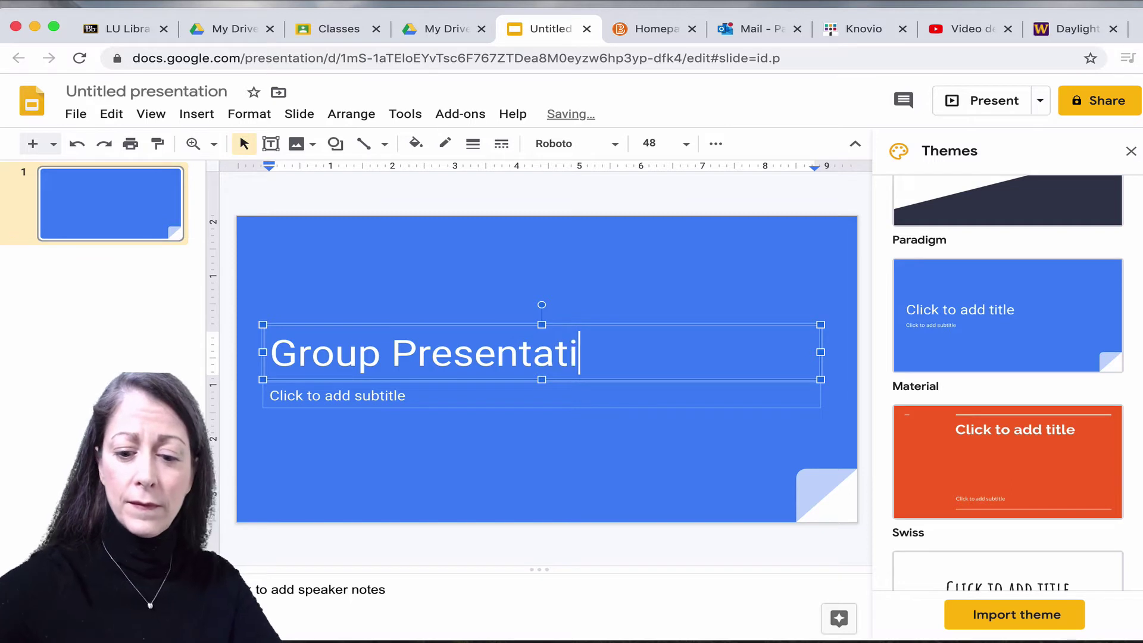
text(on)
click(387, 398)
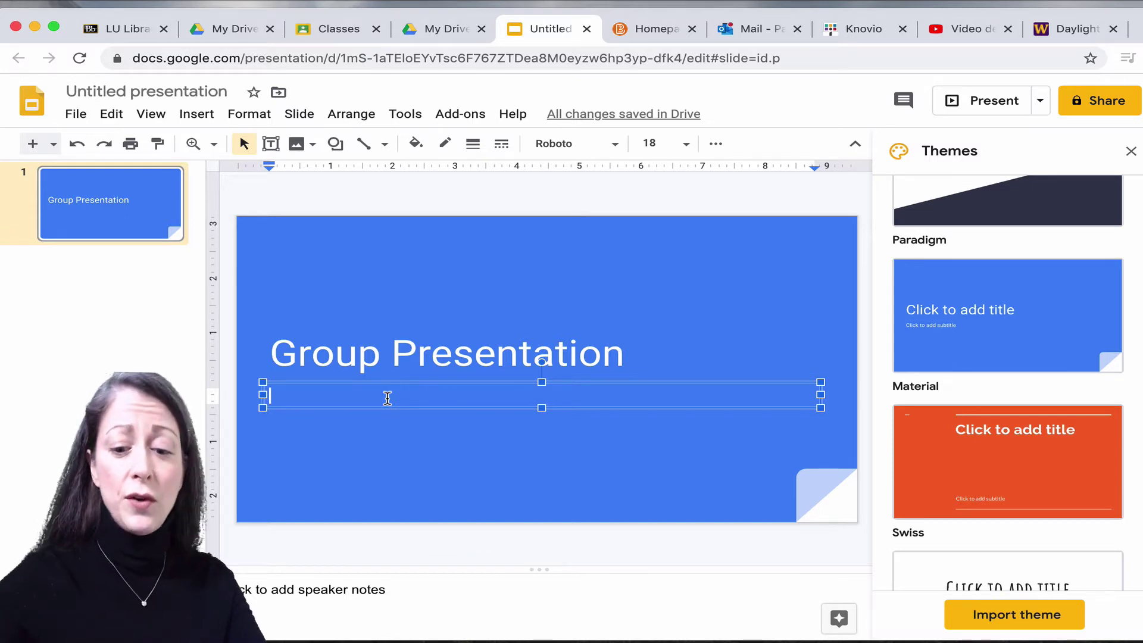
text(Keri)
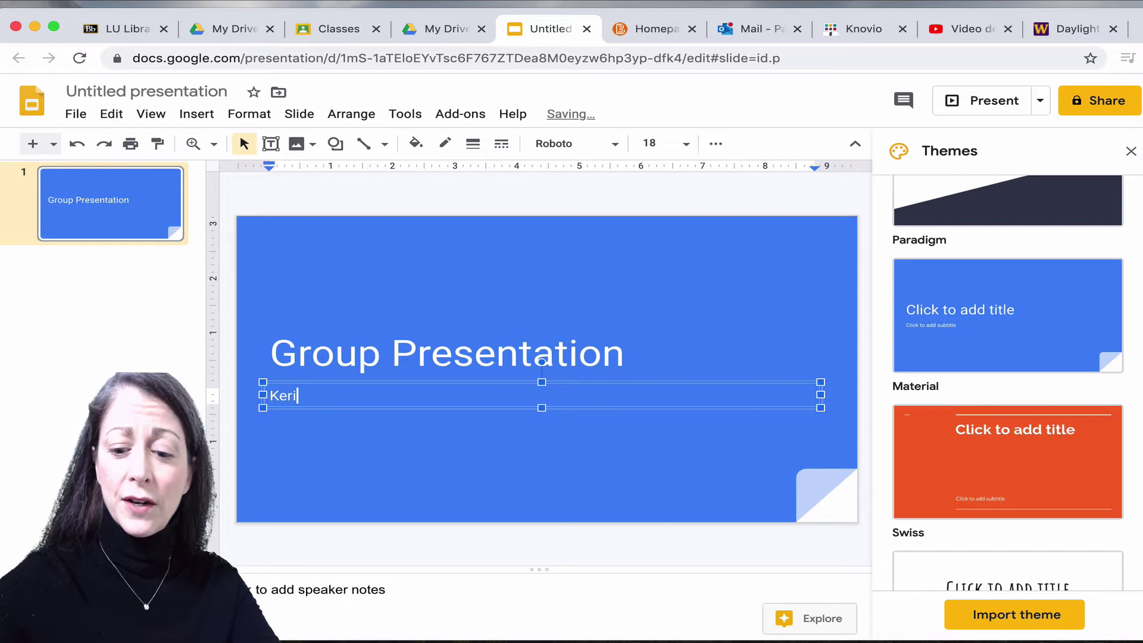
text(,)
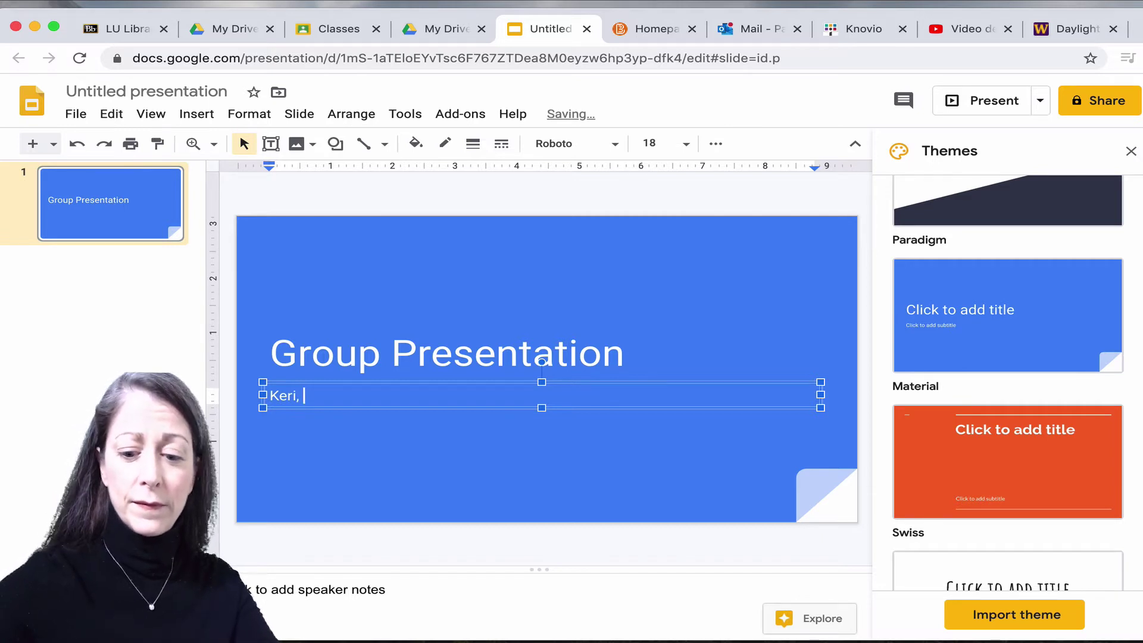
text( Mike,)
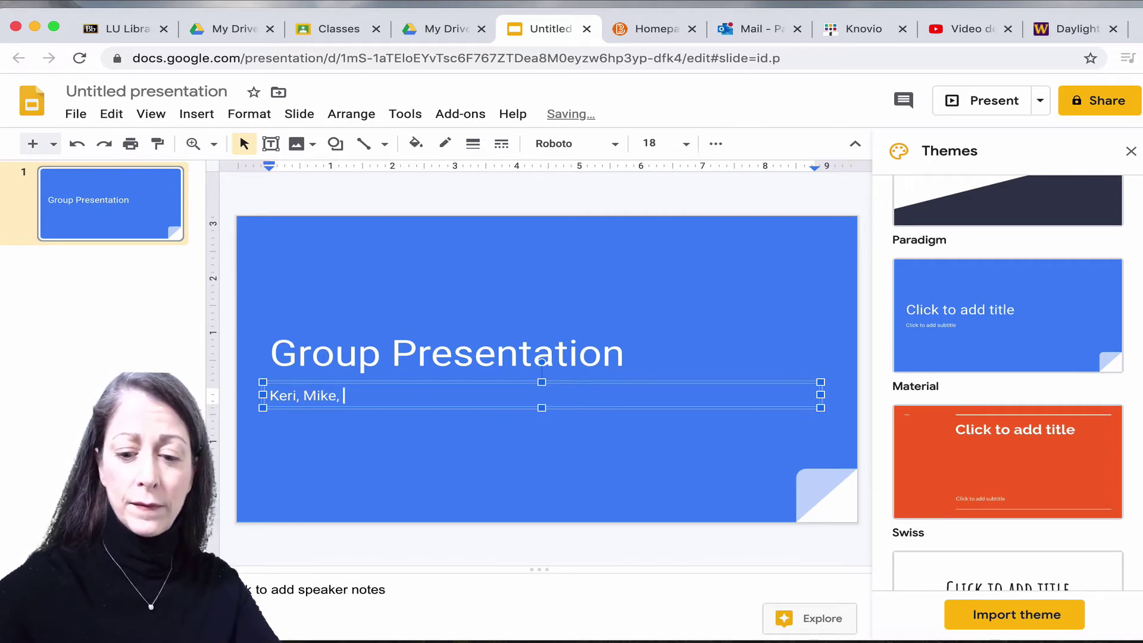
text( Pat, )
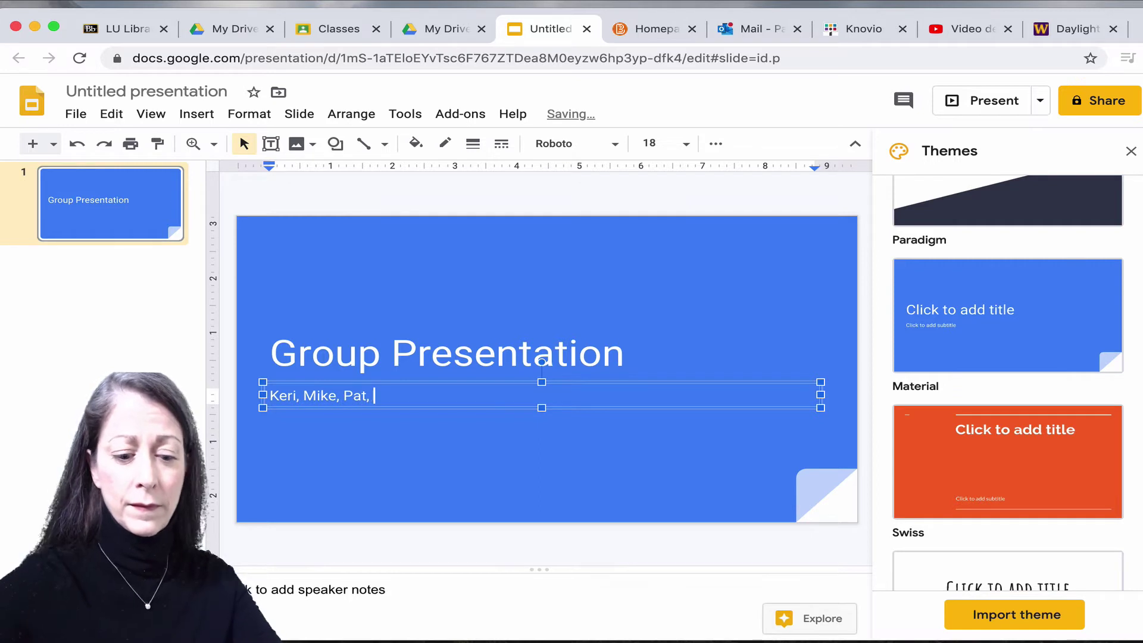
text(Julie)
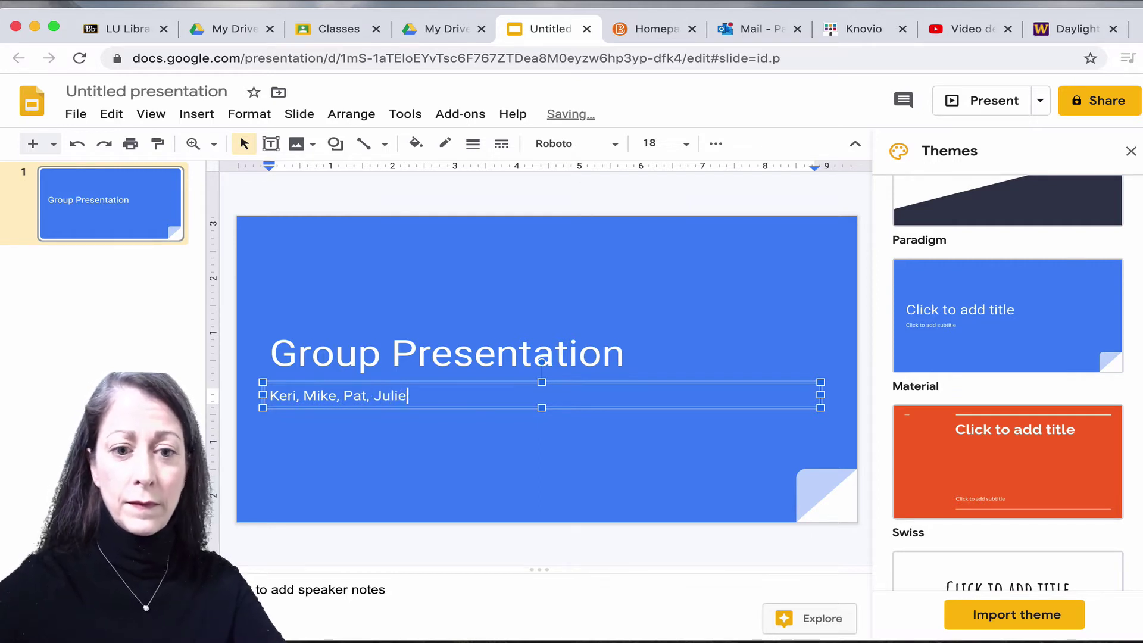
click(315, 445)
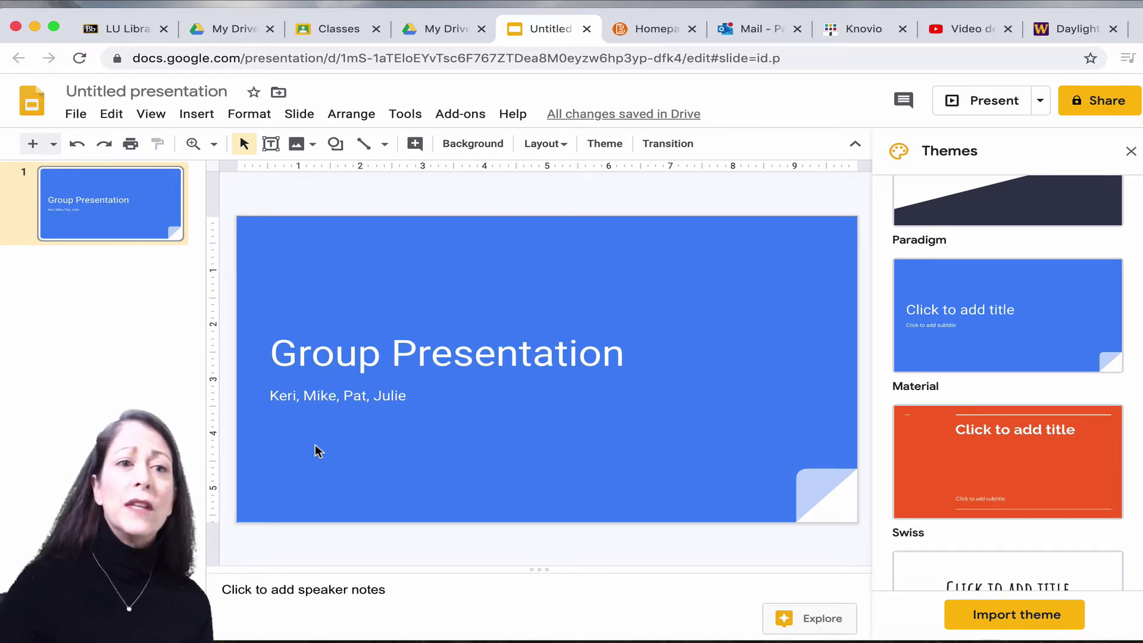
Rename the file from 'Untitled presentation' to 'Group Presentation'.
click(177, 95)
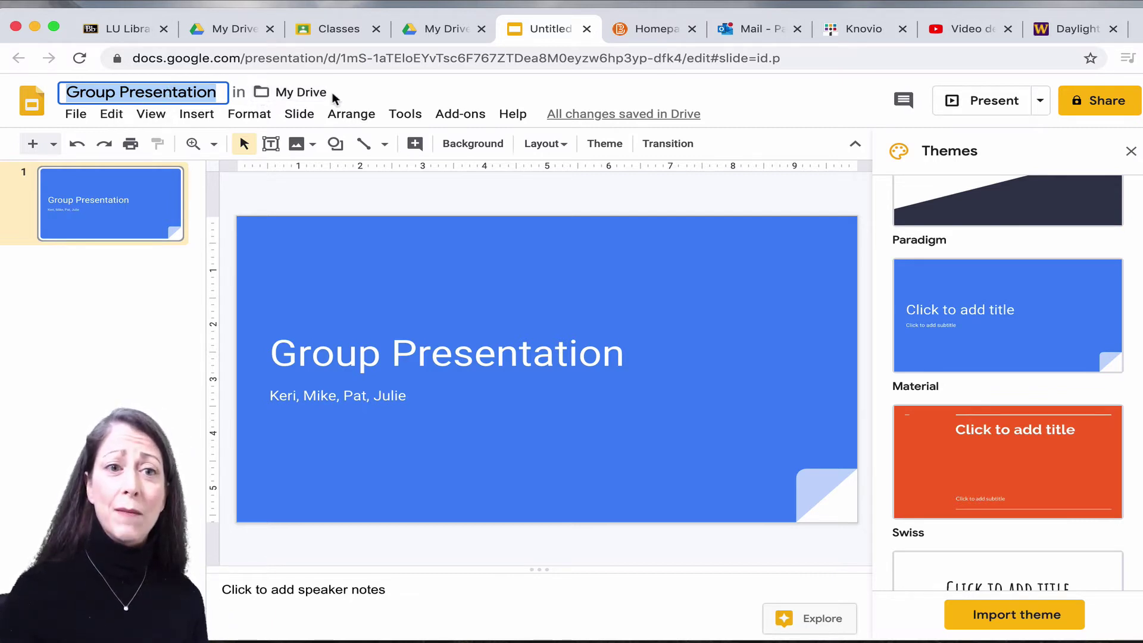
click(148, 292)
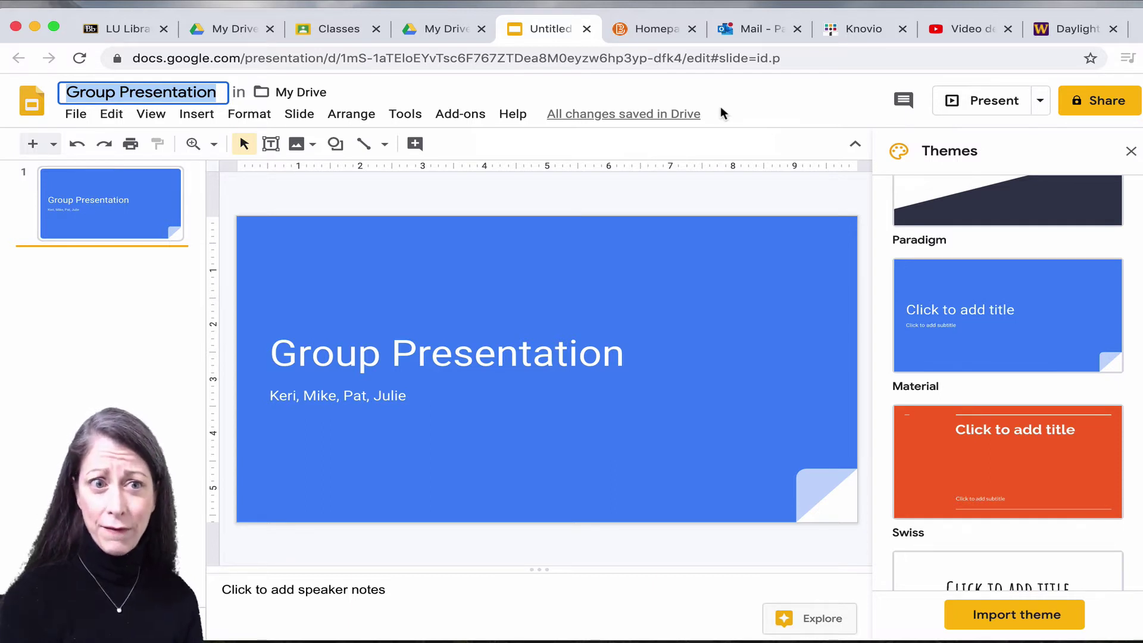
Insert a second slide and title it 'Important Information'.
click(195, 114)
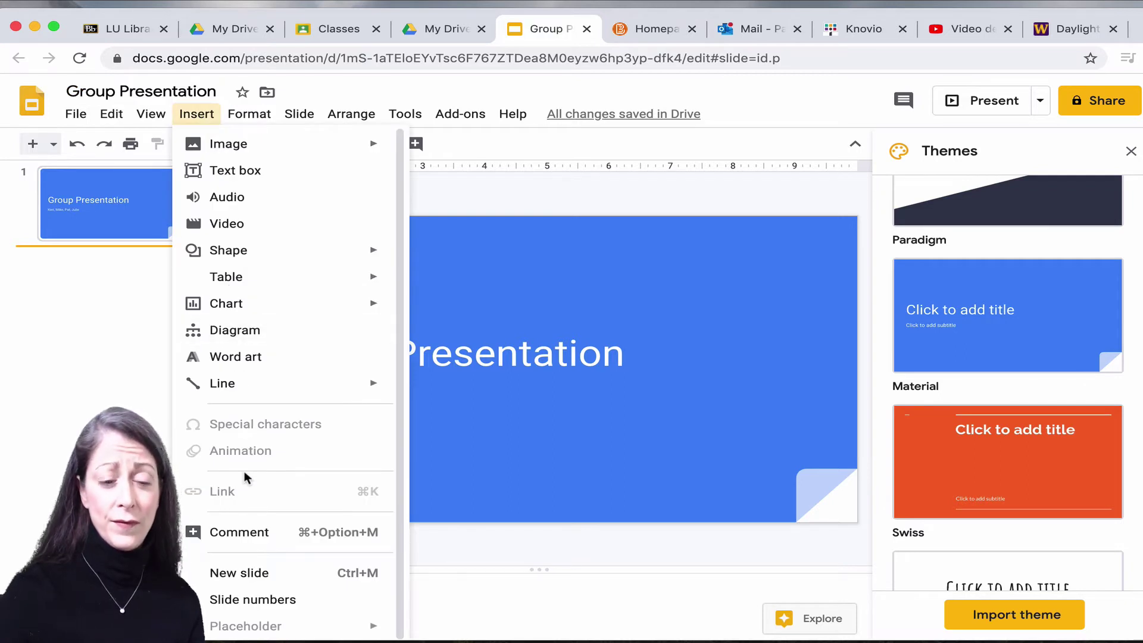
click(250, 572)
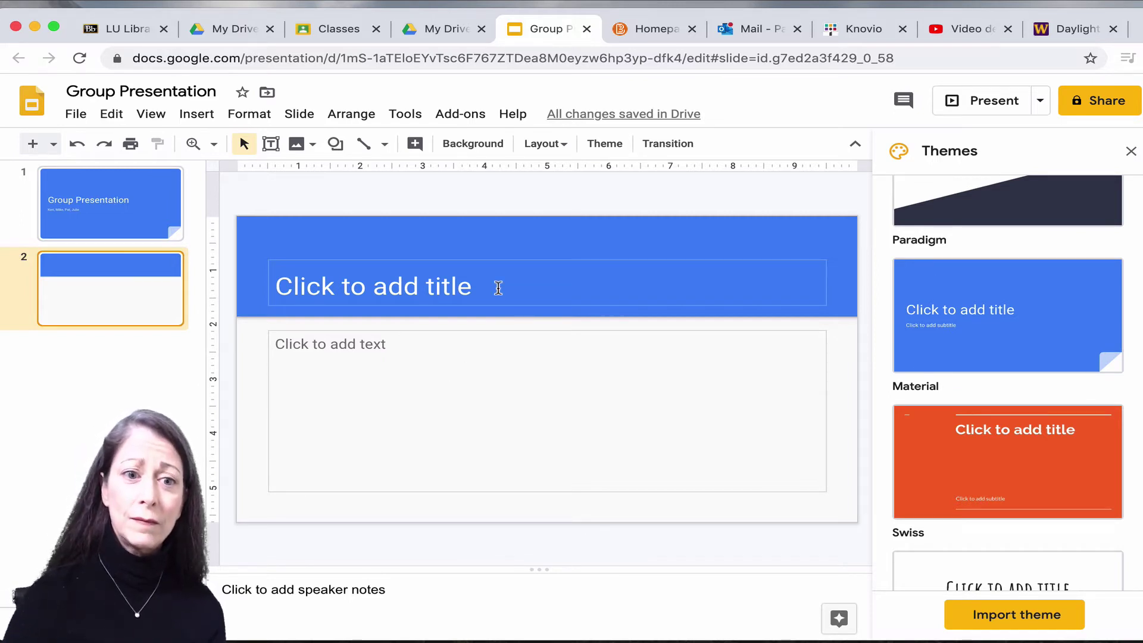
click(431, 280)
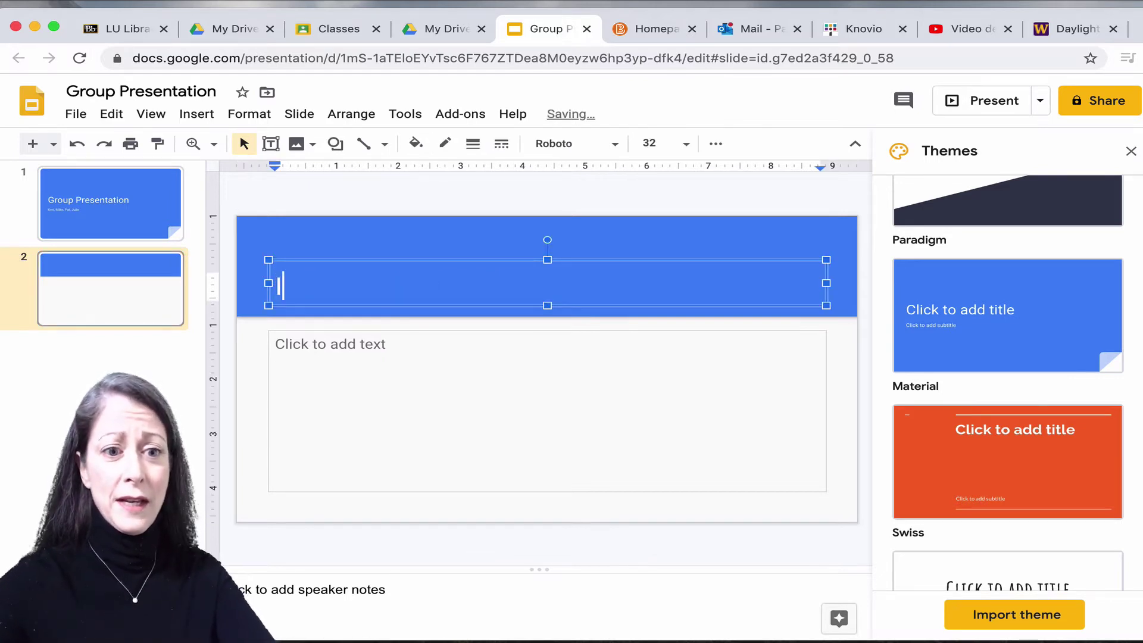
text(Importnat)
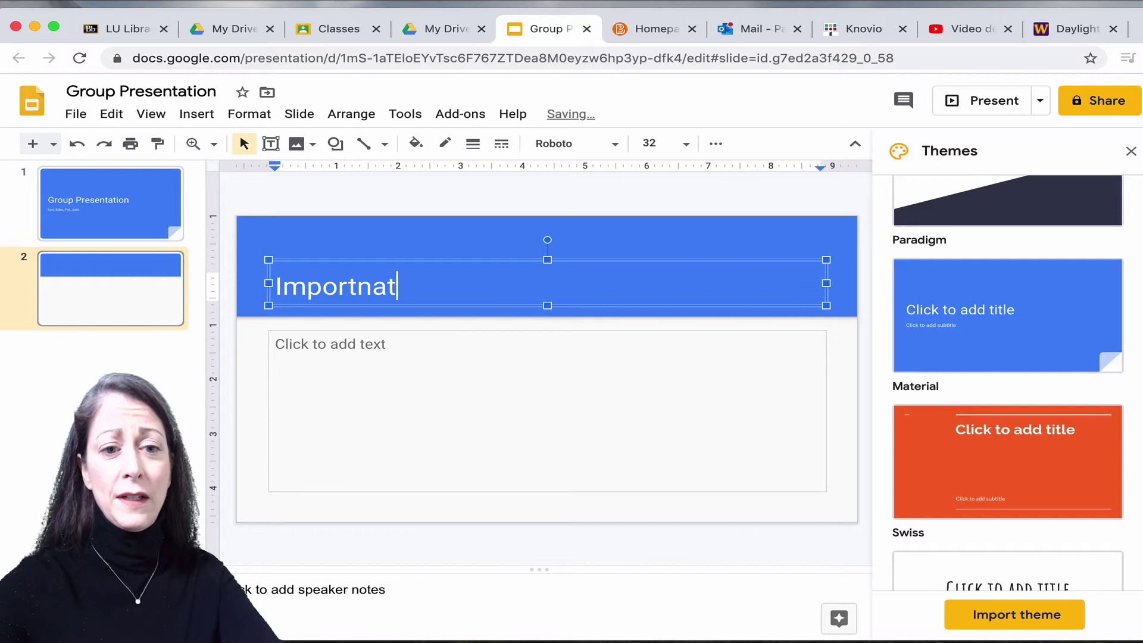
key(BackSpace)
key(BackSpace)
key(BackSpace)
text(ant Info)
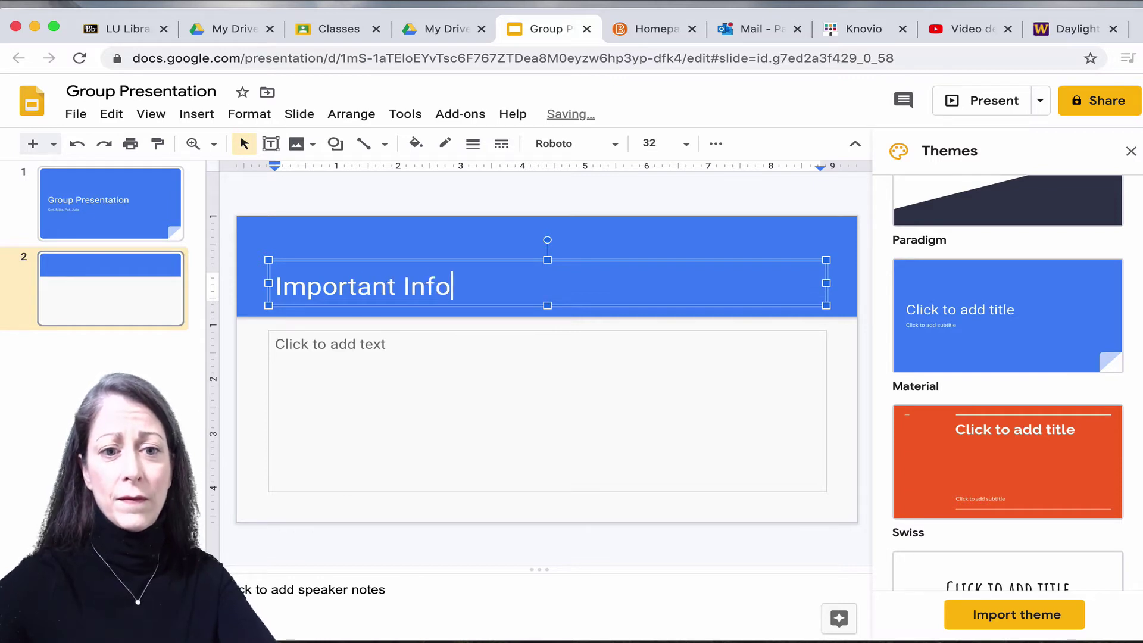
text(rmatoin)
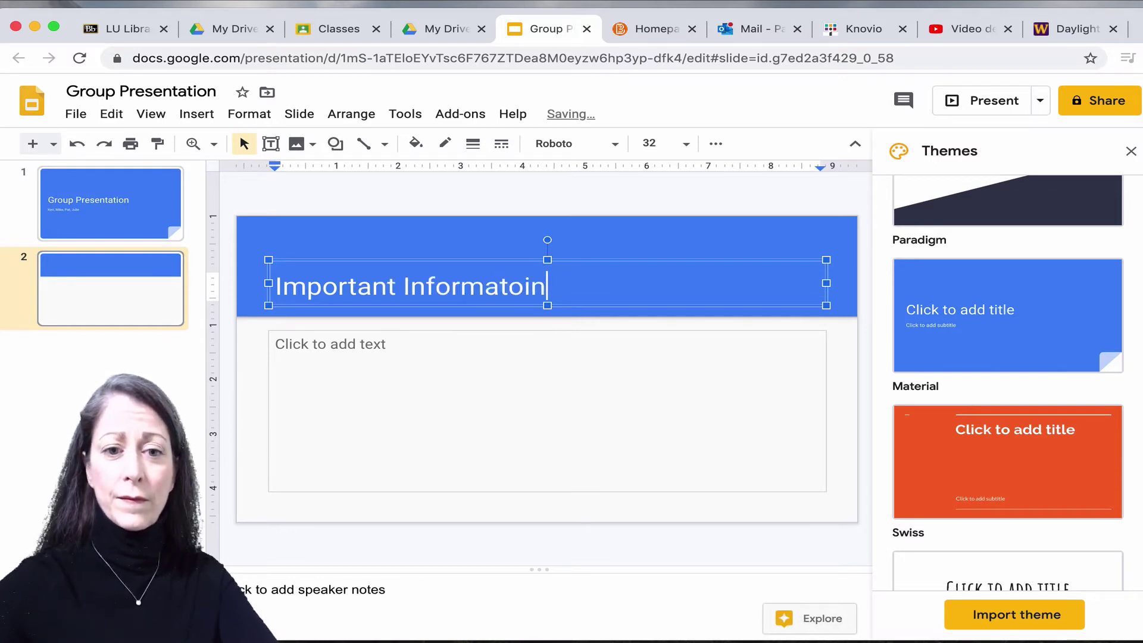
key(BackSpace)
key(BackSpace)
key(BackSpace)
text(ion)
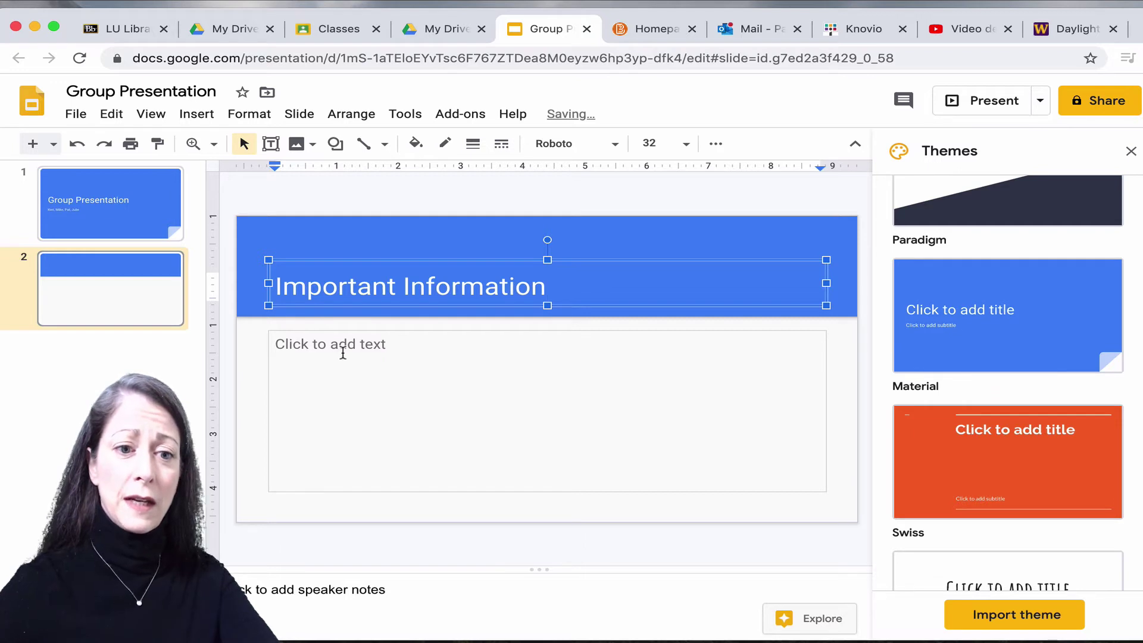
Fill its body with two 'bulleted text here' lines and one 'addtional text here' line.
click(343, 353)
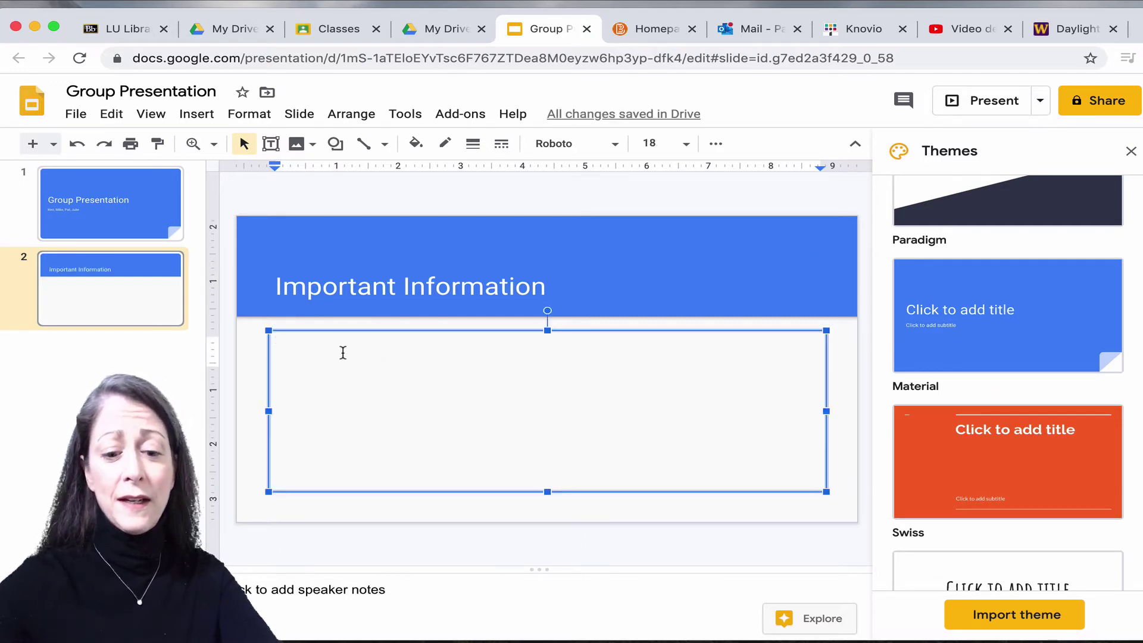
text(bullete)
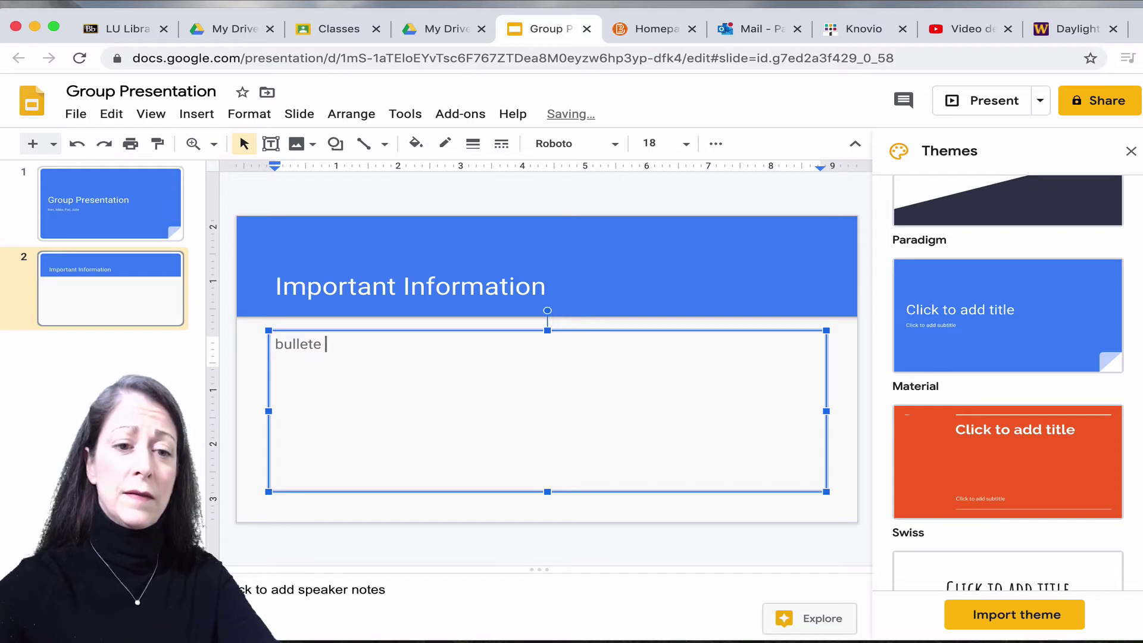
key(BackSpace)
text(d text here)
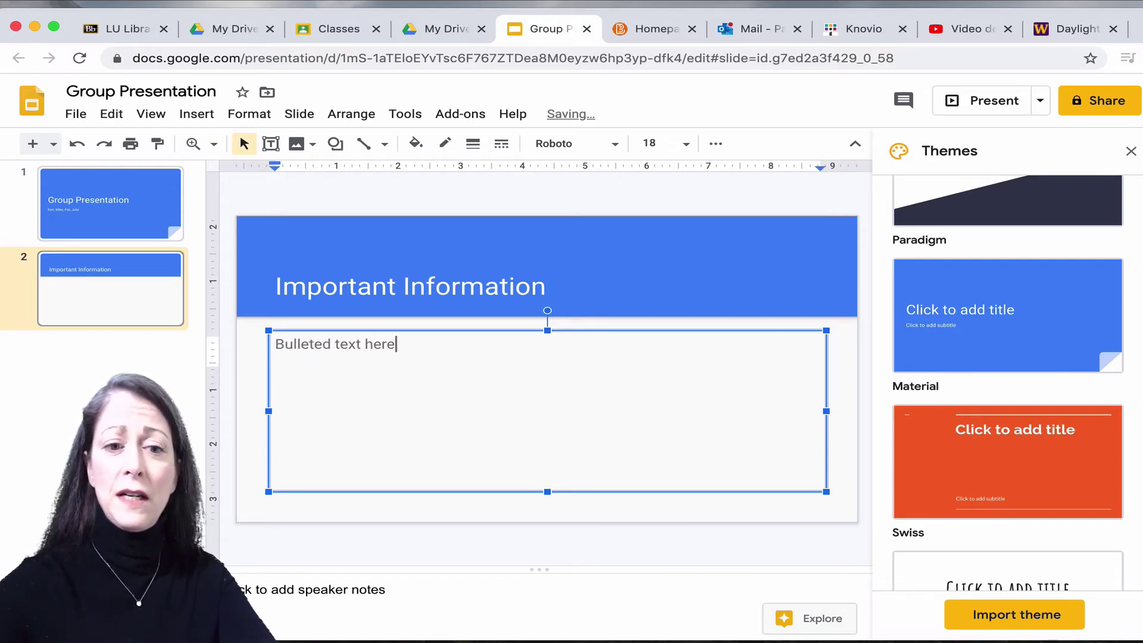
key(Return)
text(bu)
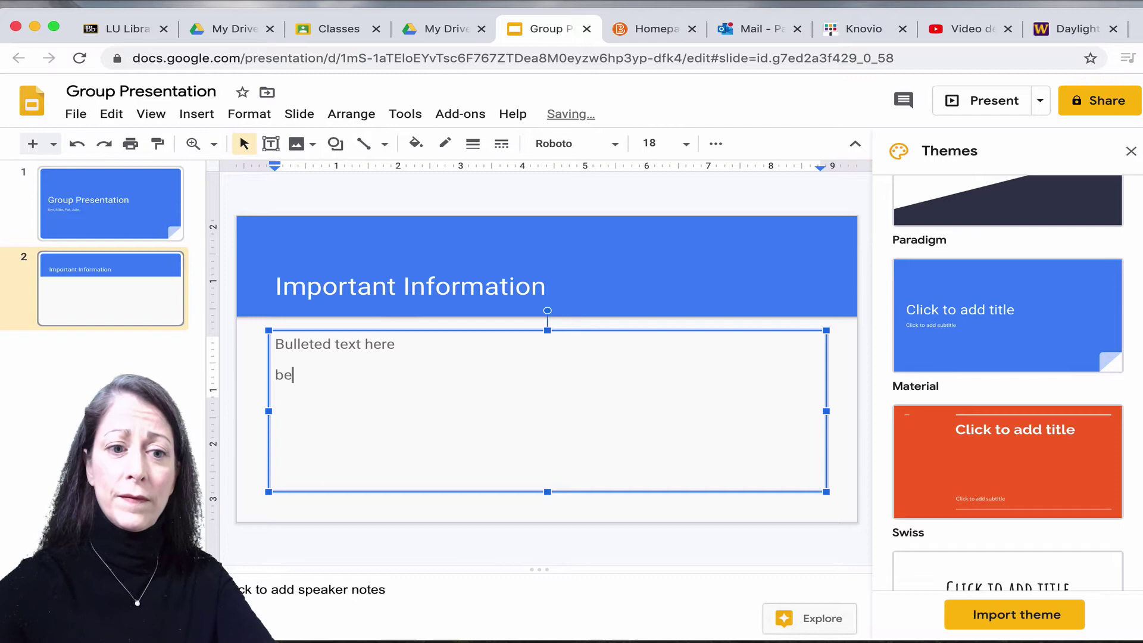
text(ll)
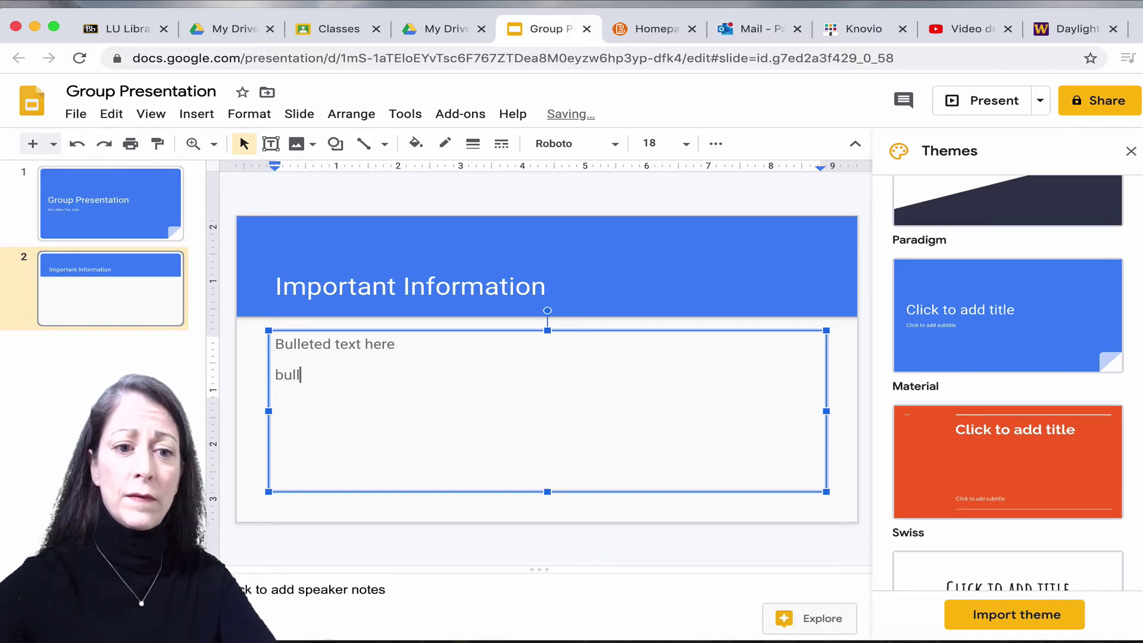
text(eted text here)
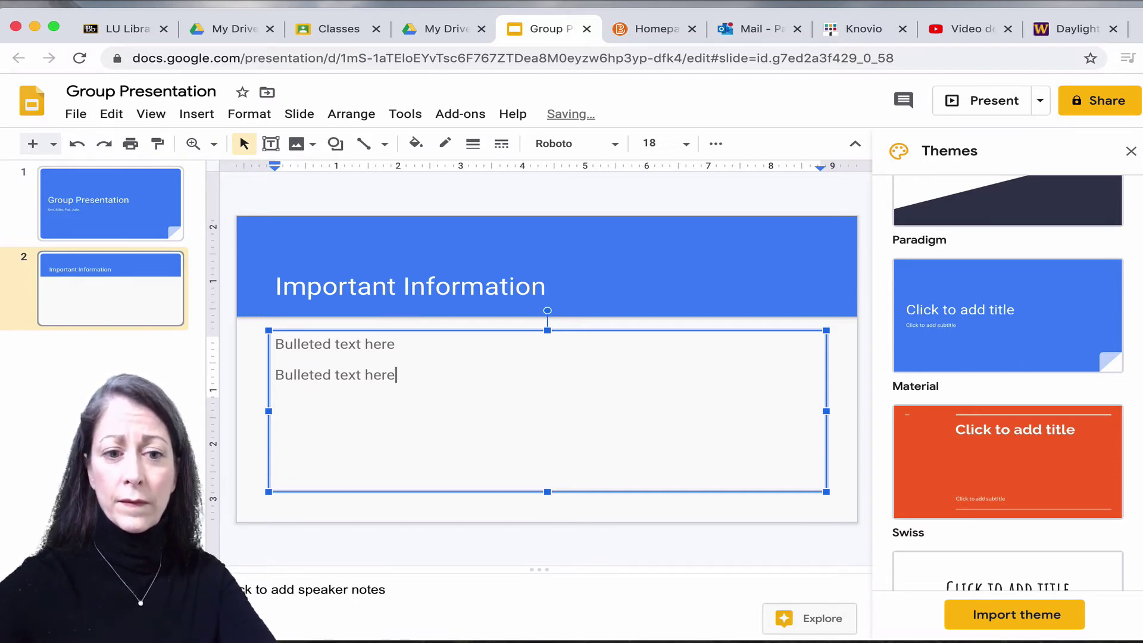
key(Return)
text(addti)
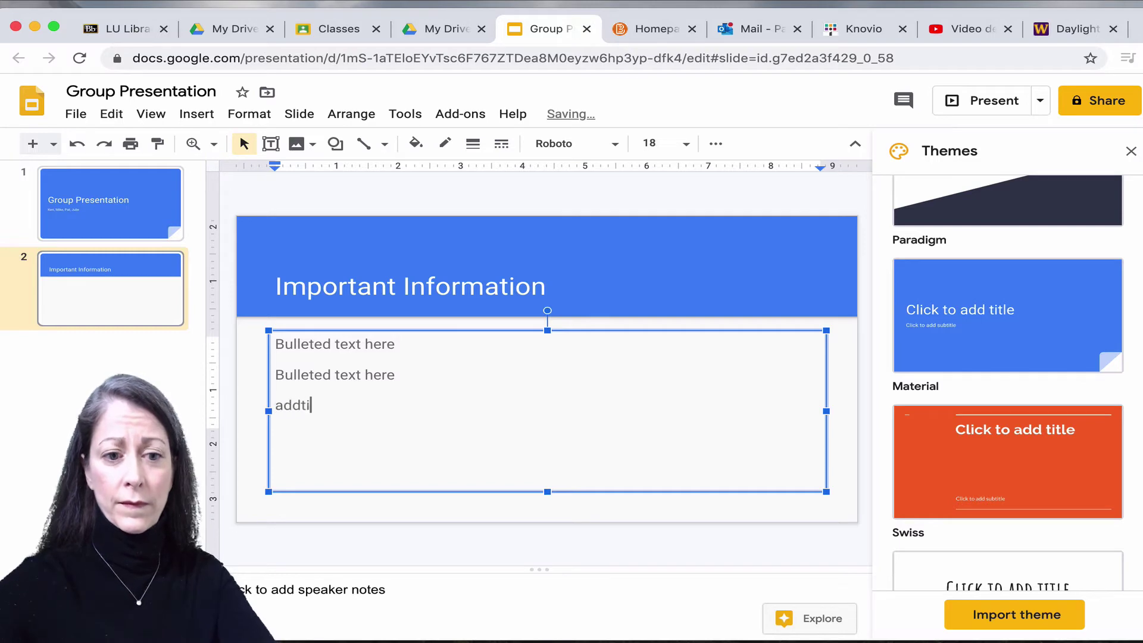
text(onal text here)
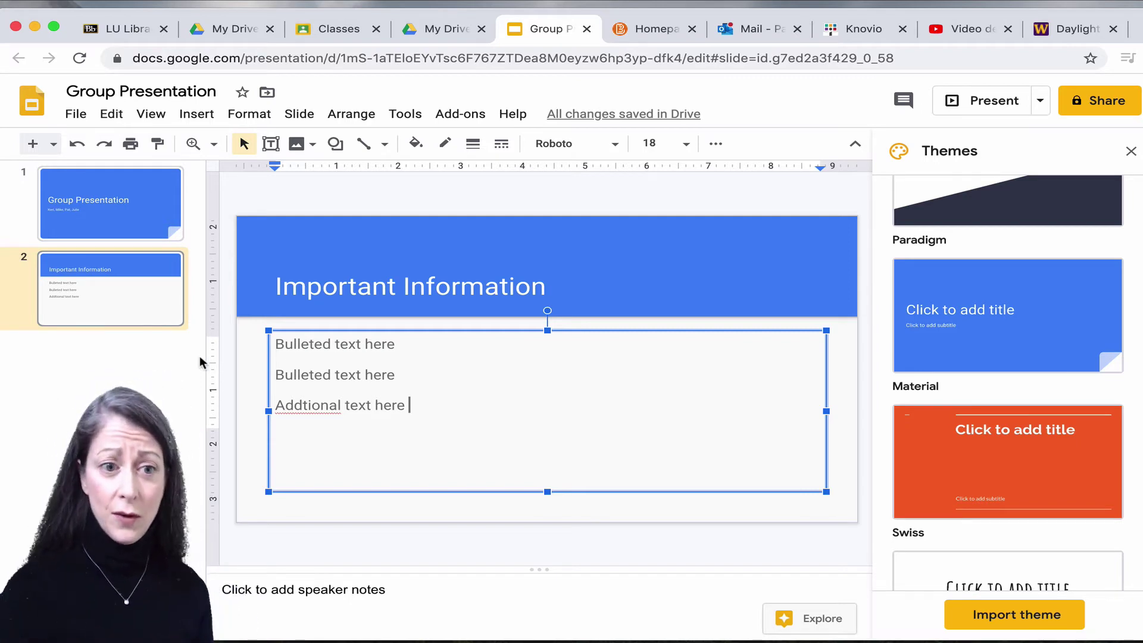
Insert a new blank slide 3 after 'Important Information' and bring up its layout choices.
click(151, 360)
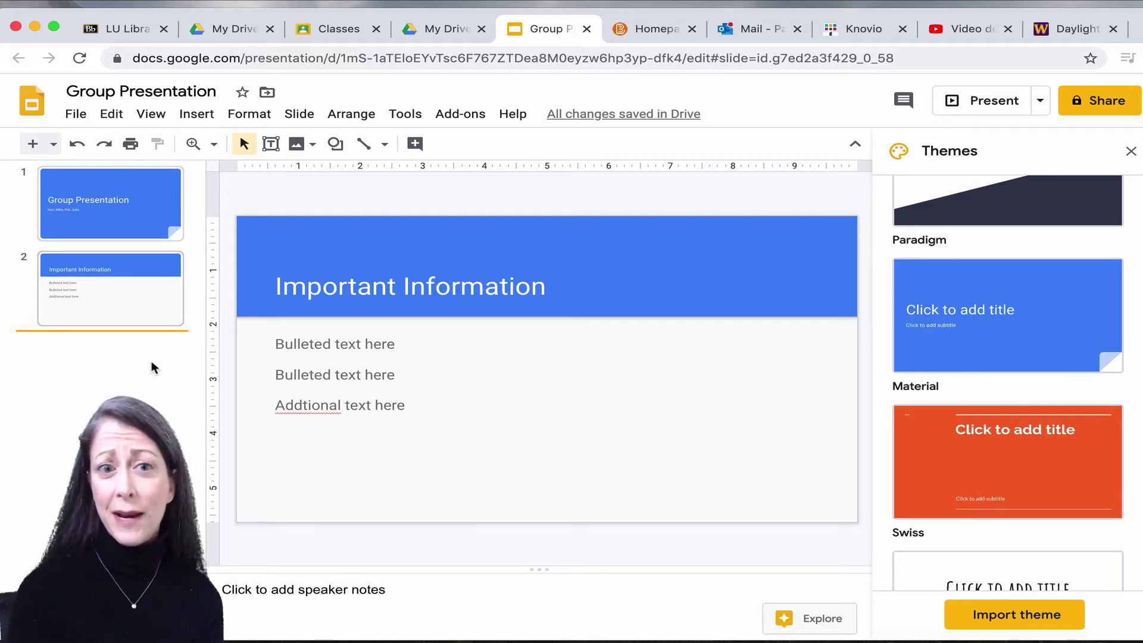
click(196, 114)
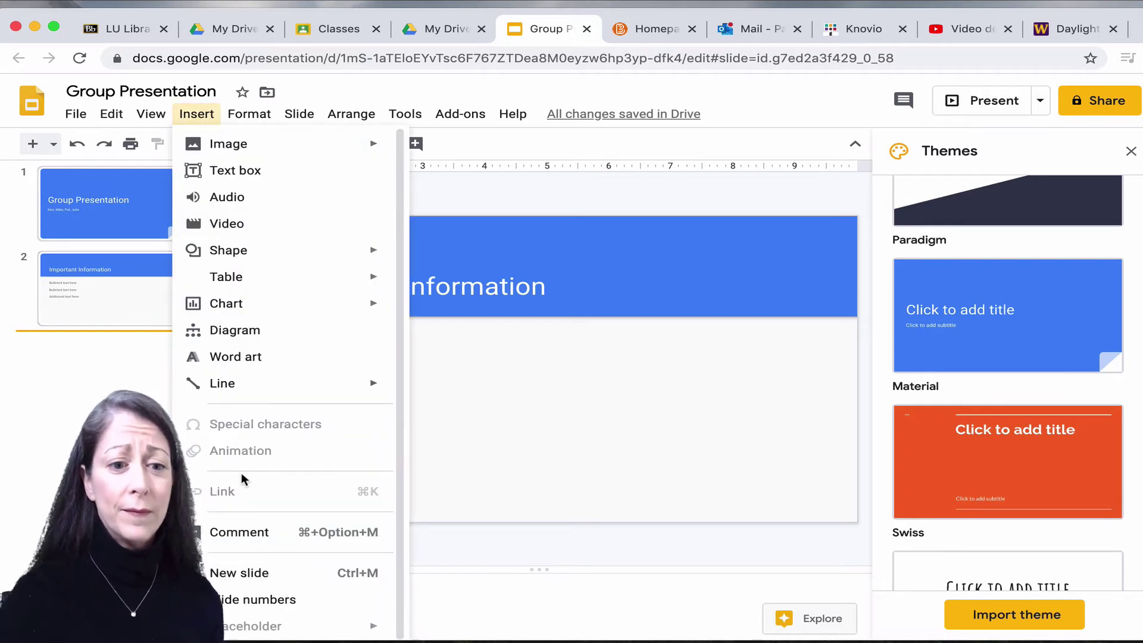
click(226, 573)
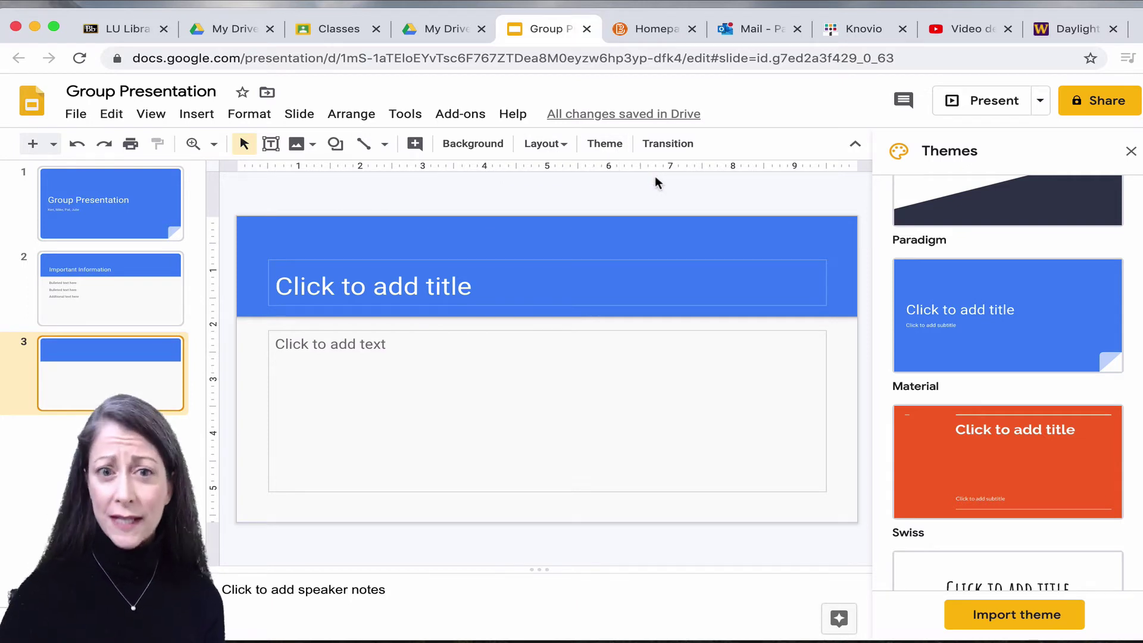
click(563, 145)
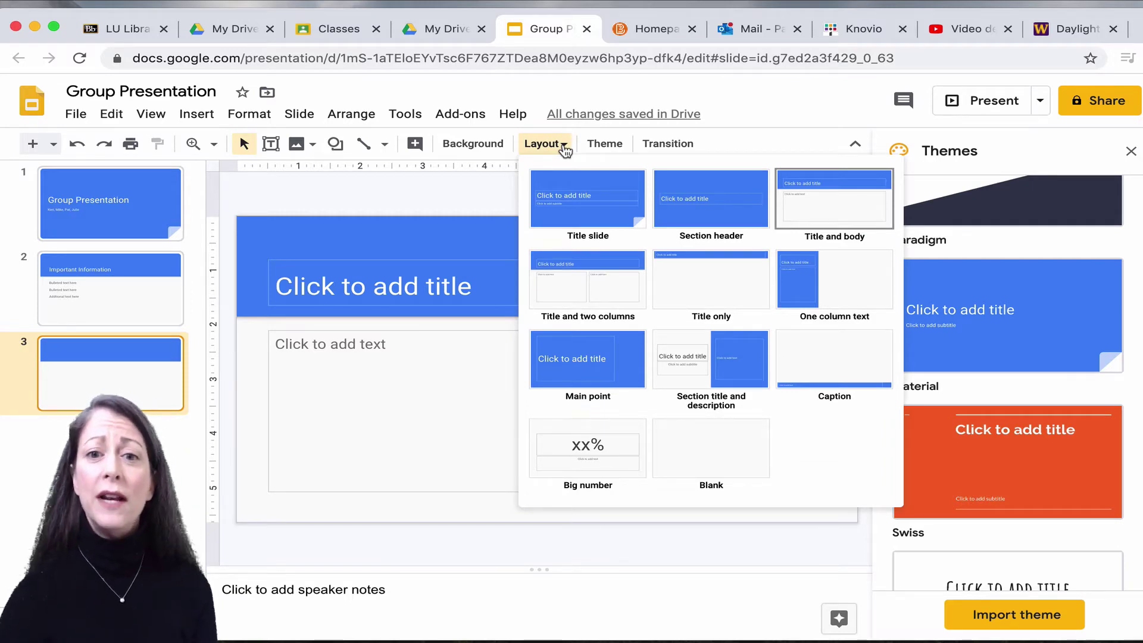
Switch slide 3 to the Title only layout and title it 'Data Analyses'.
click(719, 283)
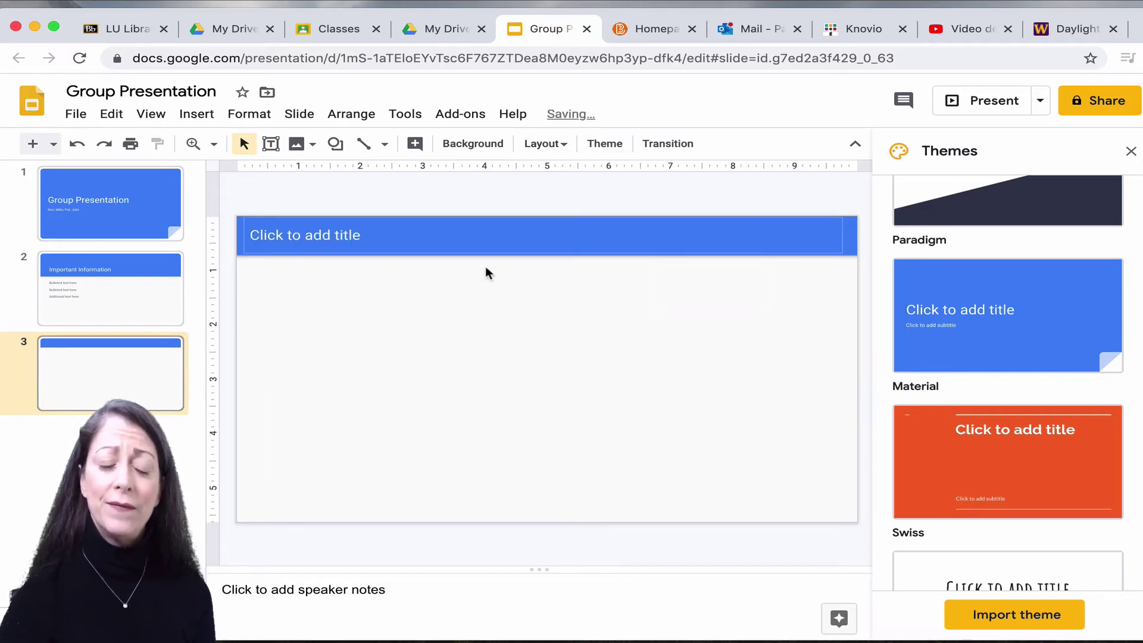
click(315, 237)
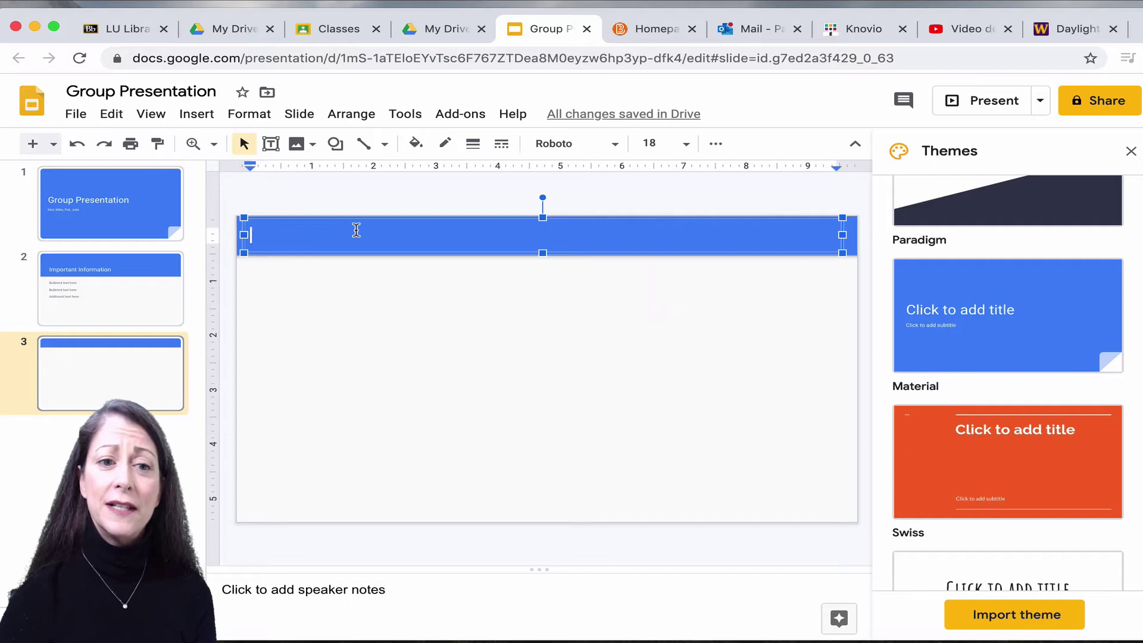
text(Data Anal)
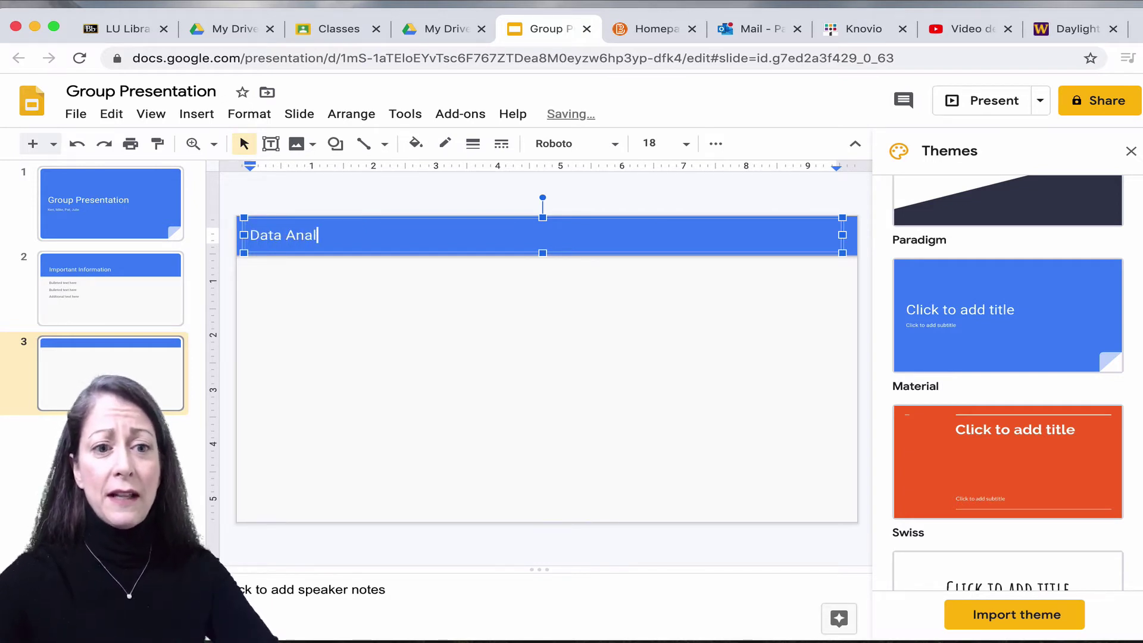
text(yses)
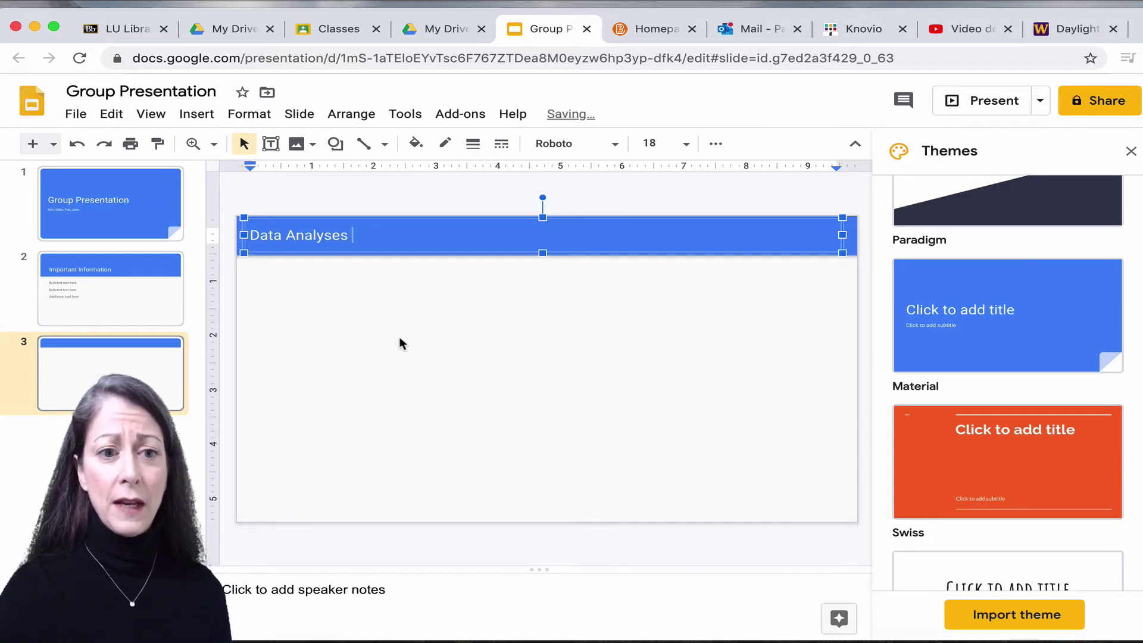
click(402, 343)
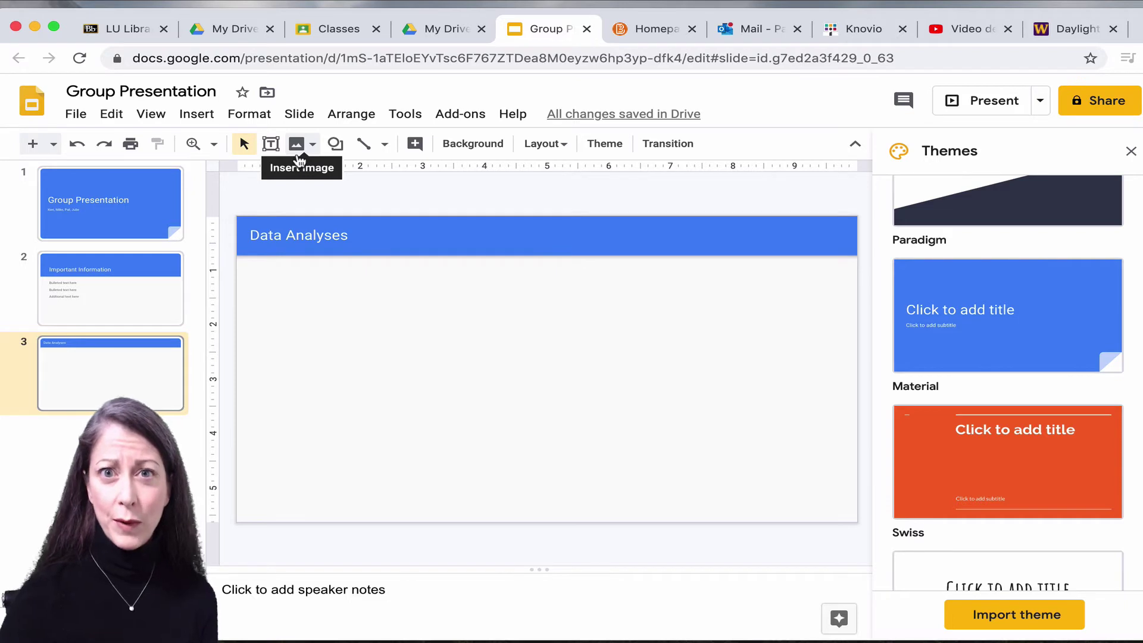
Upload the example chart .jpg onto slide 3 and centre it beneath the title.
click(299, 148)
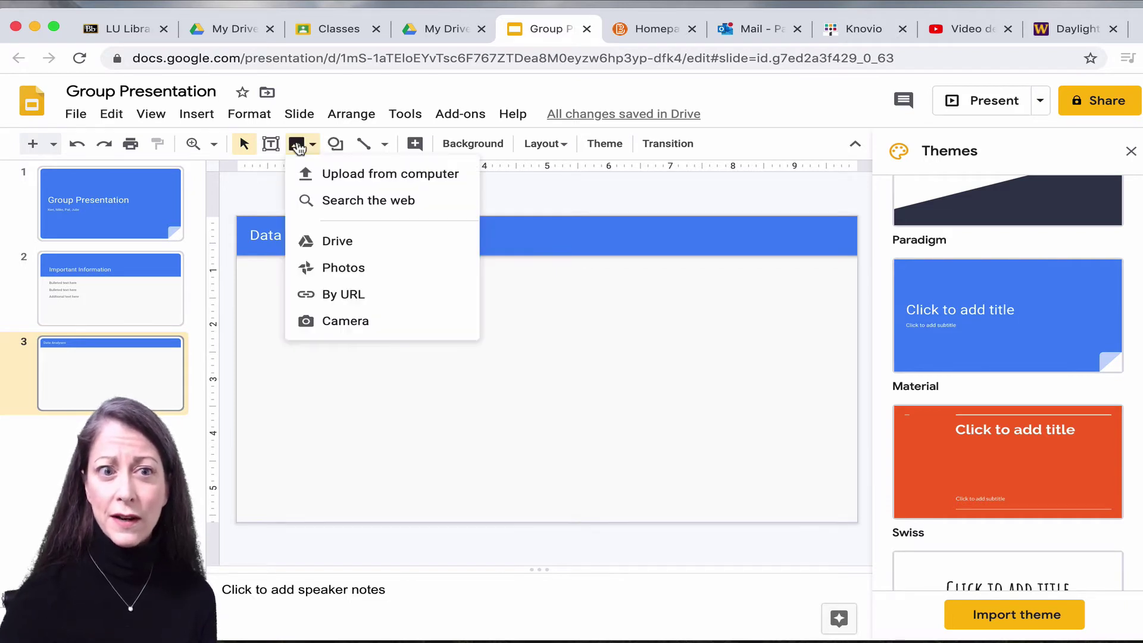
click(336, 176)
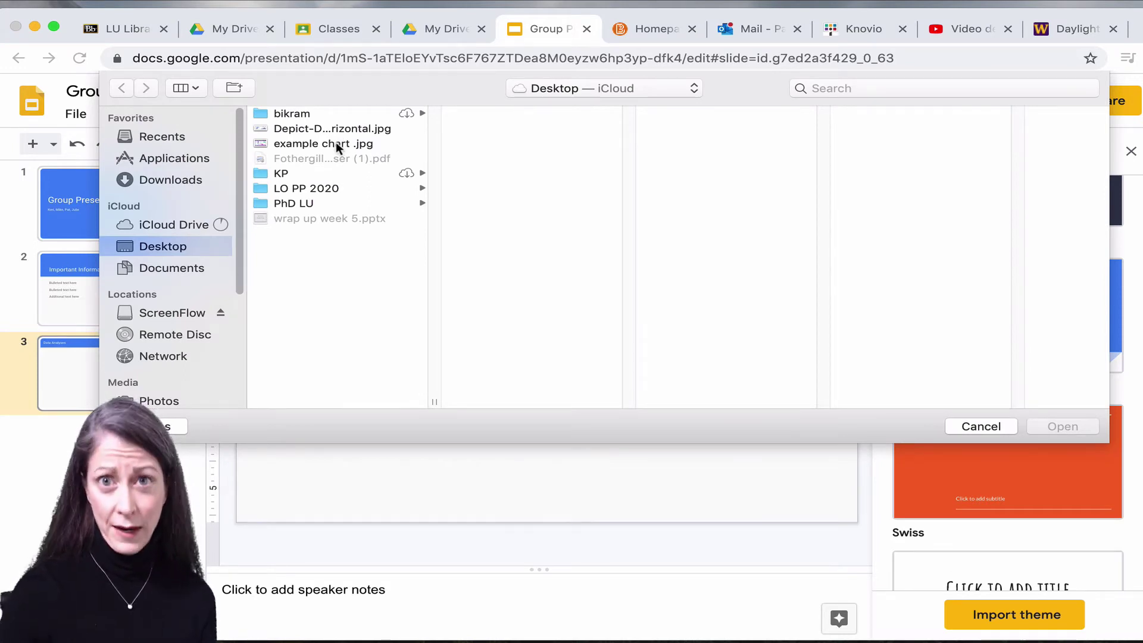
click(336, 145)
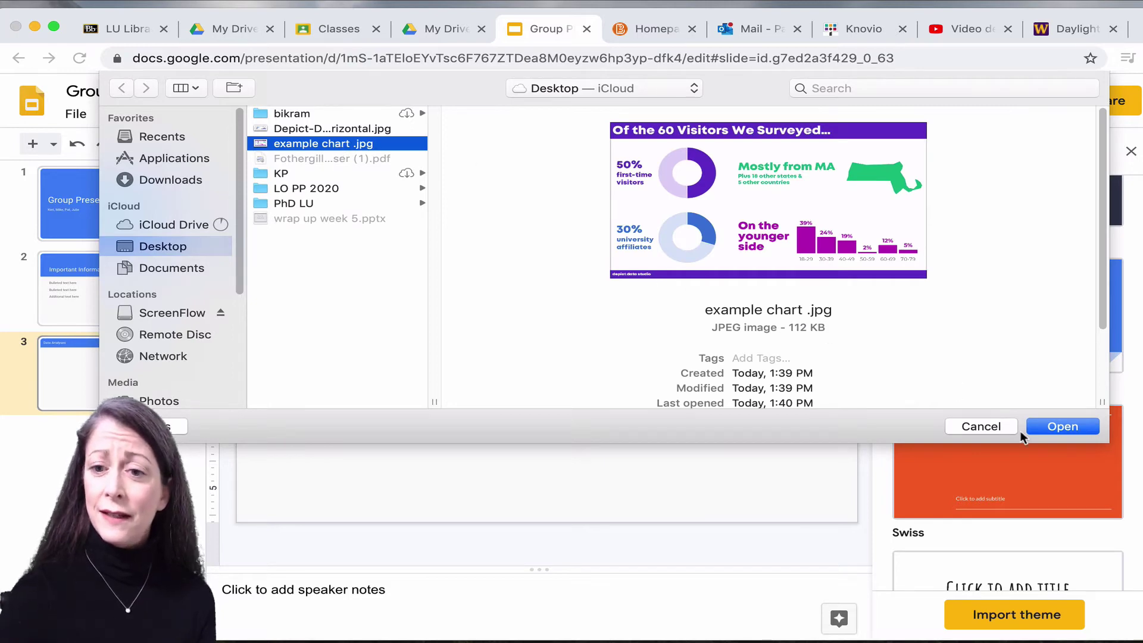
click(1078, 426)
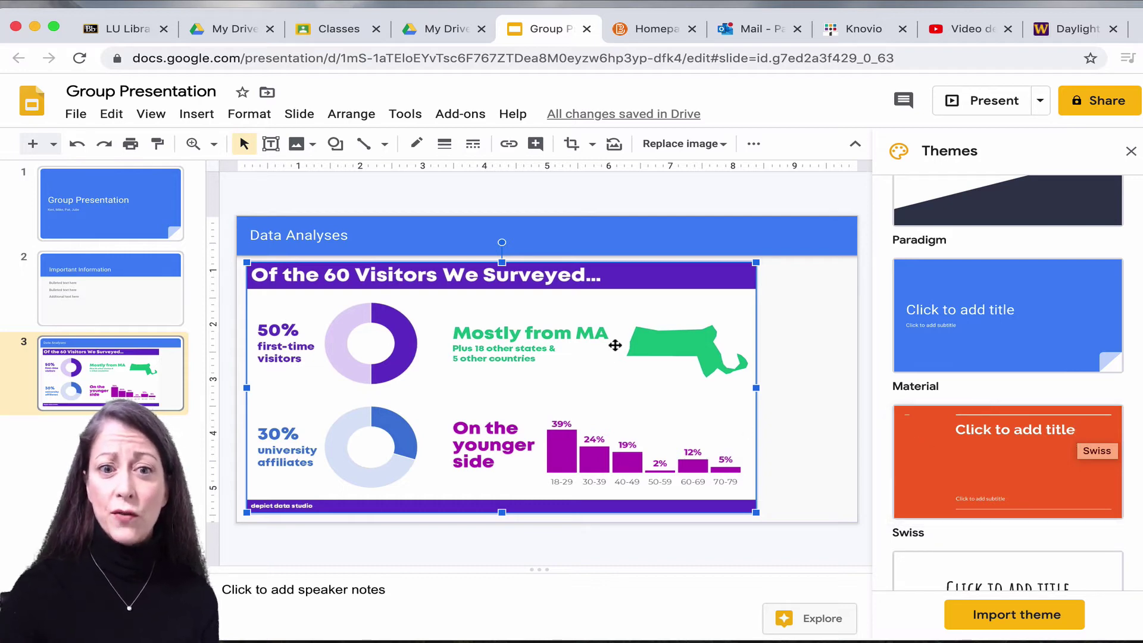
drag(486, 306, 533, 311)
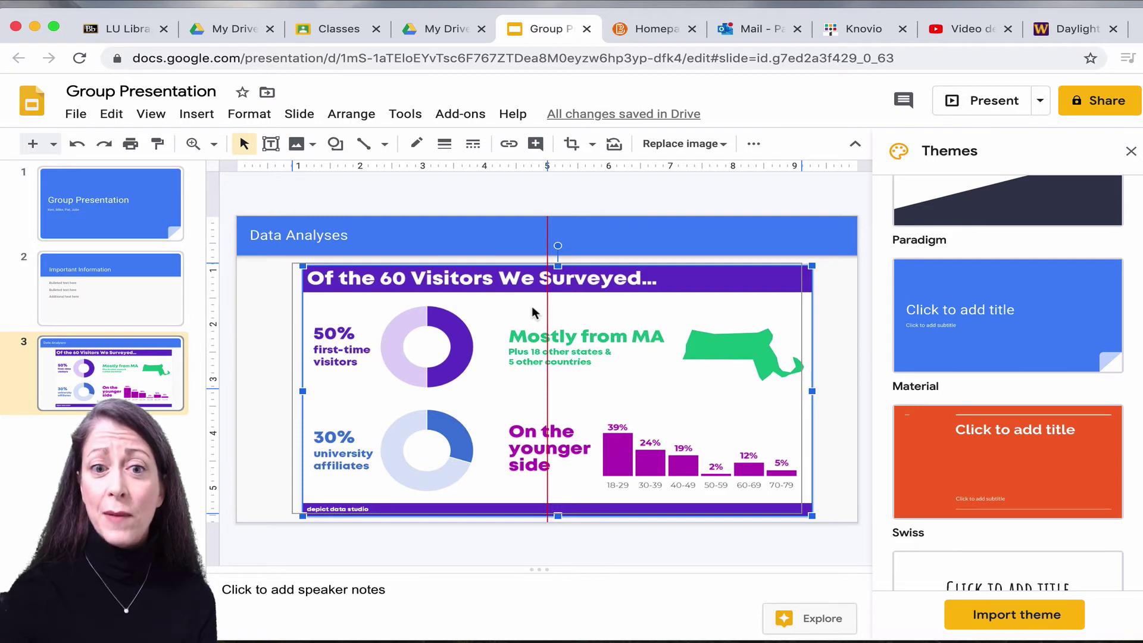
drag(533, 311, 533, 312)
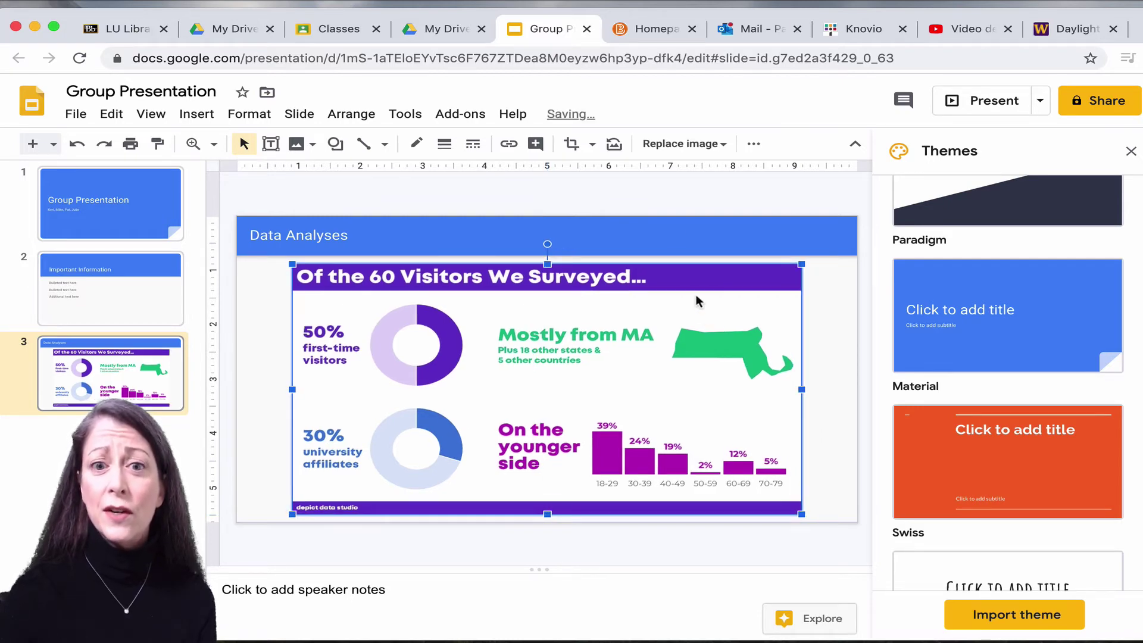
click(660, 193)
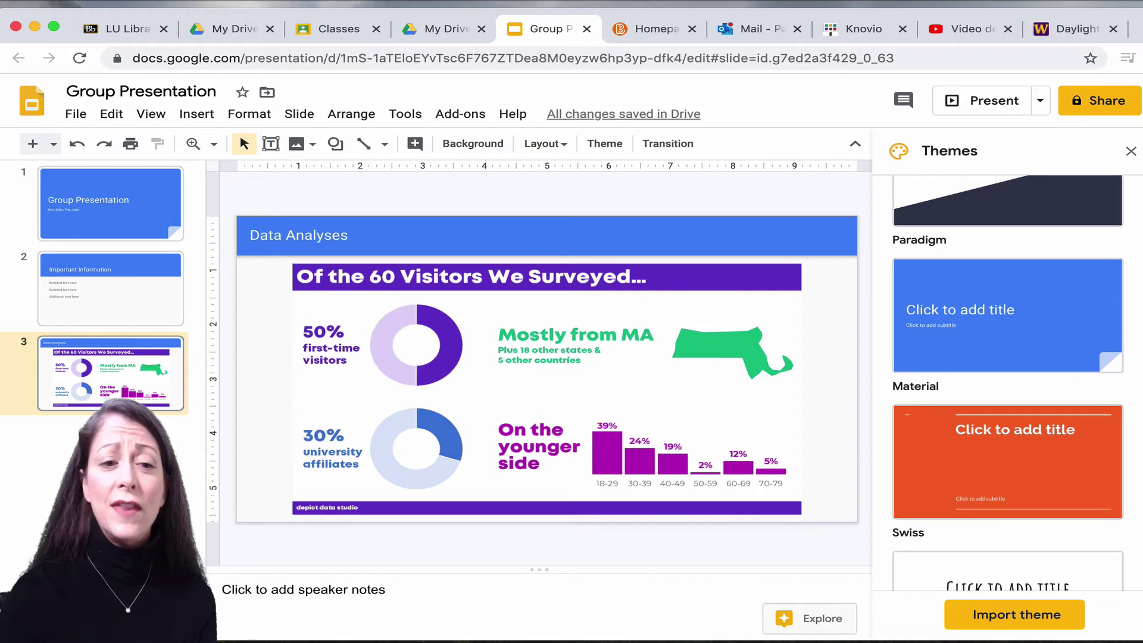
Insert slide 4 after slide 3 and title it 'Discussion of Data'.
click(101, 425)
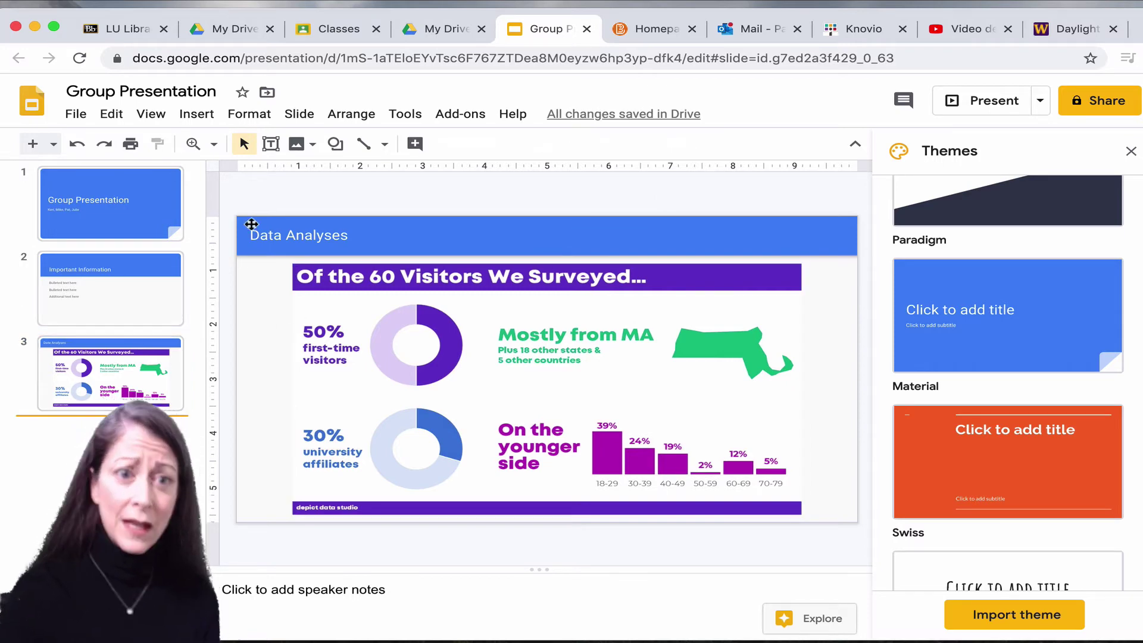
click(201, 119)
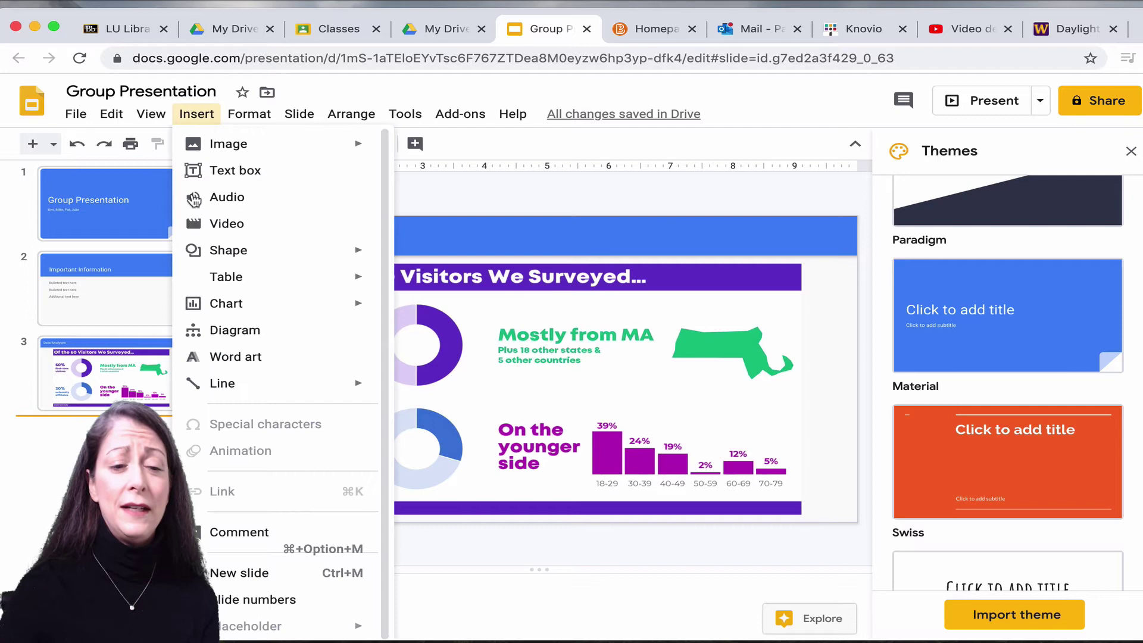
click(235, 572)
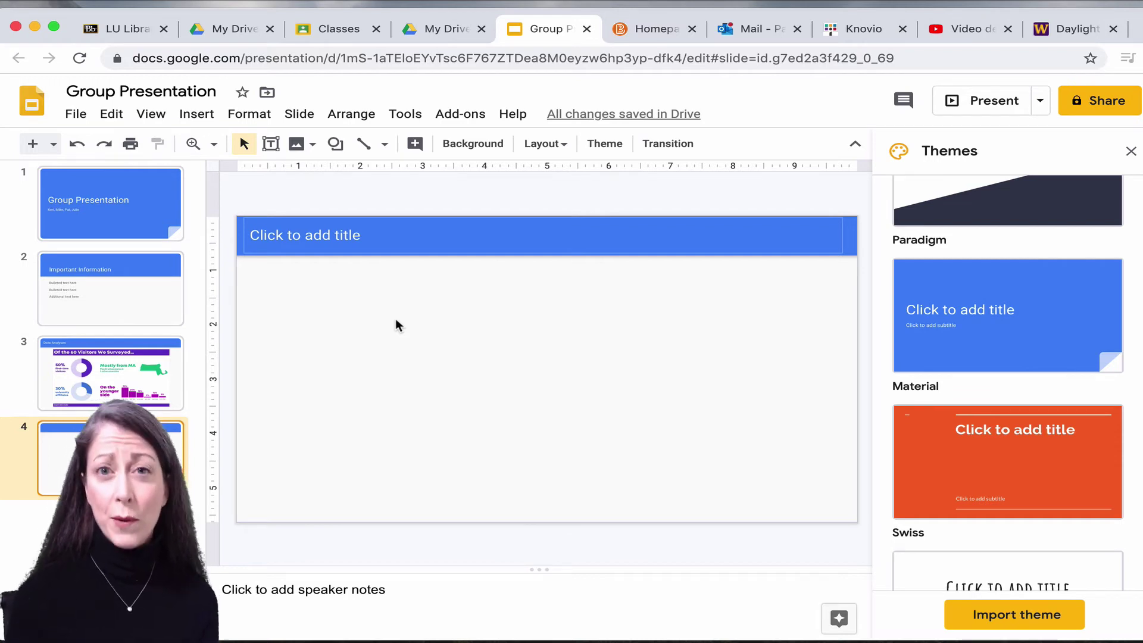
click(331, 234)
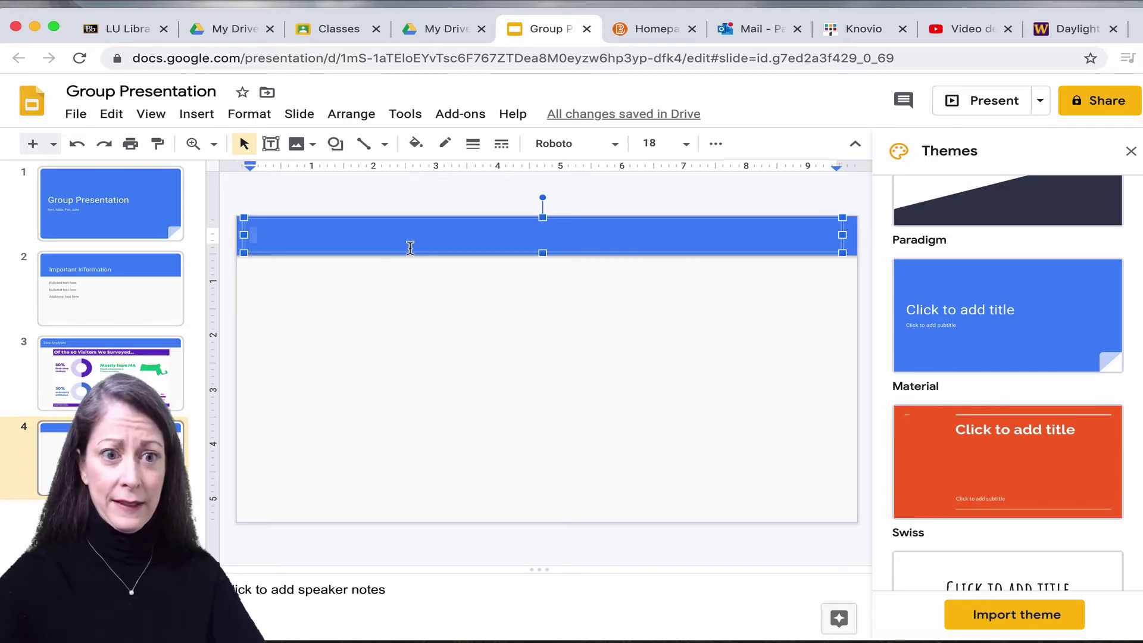
text(Discus)
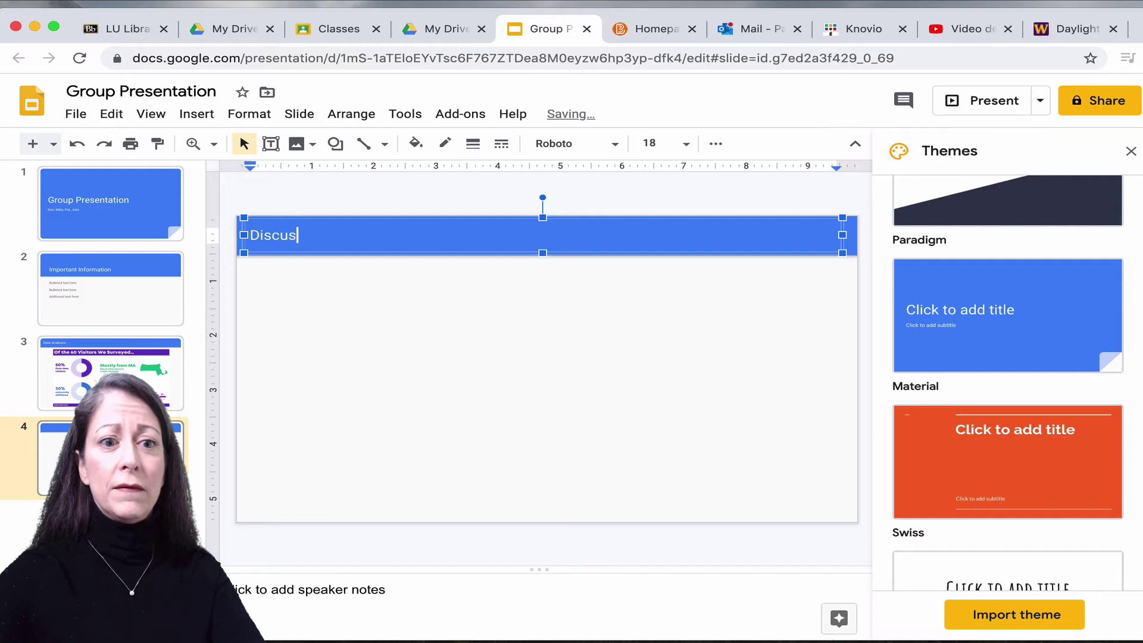
text(sion of Dsata)
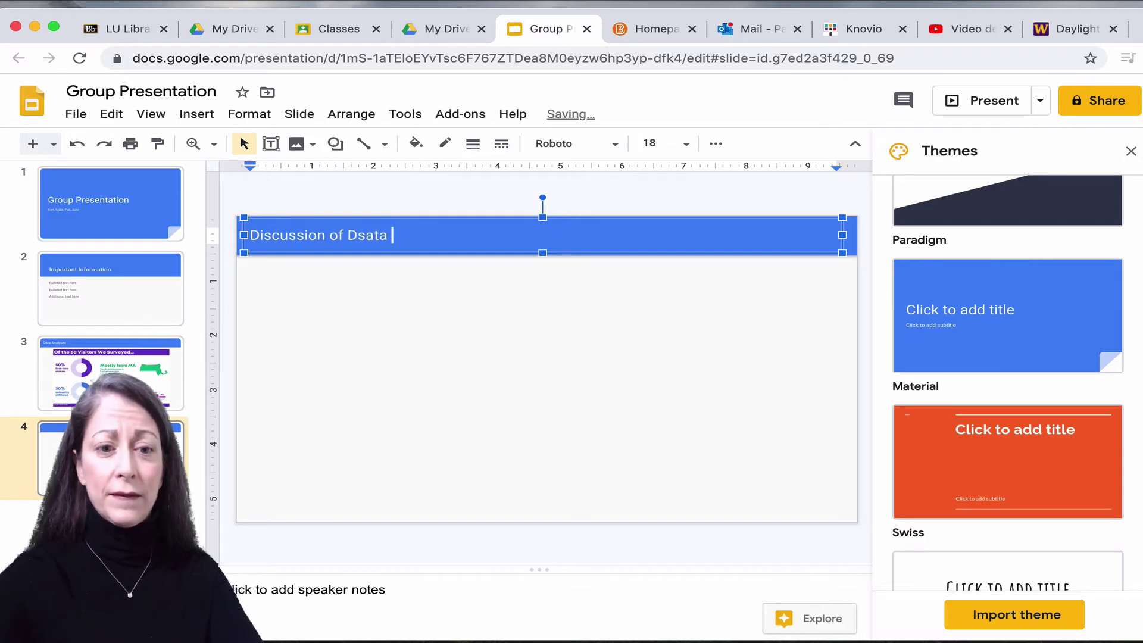
key(BackSpace)
key(BackSpace)
key(BackSpace)
key(BackSpace)
key(BackSpace)
text(ata)
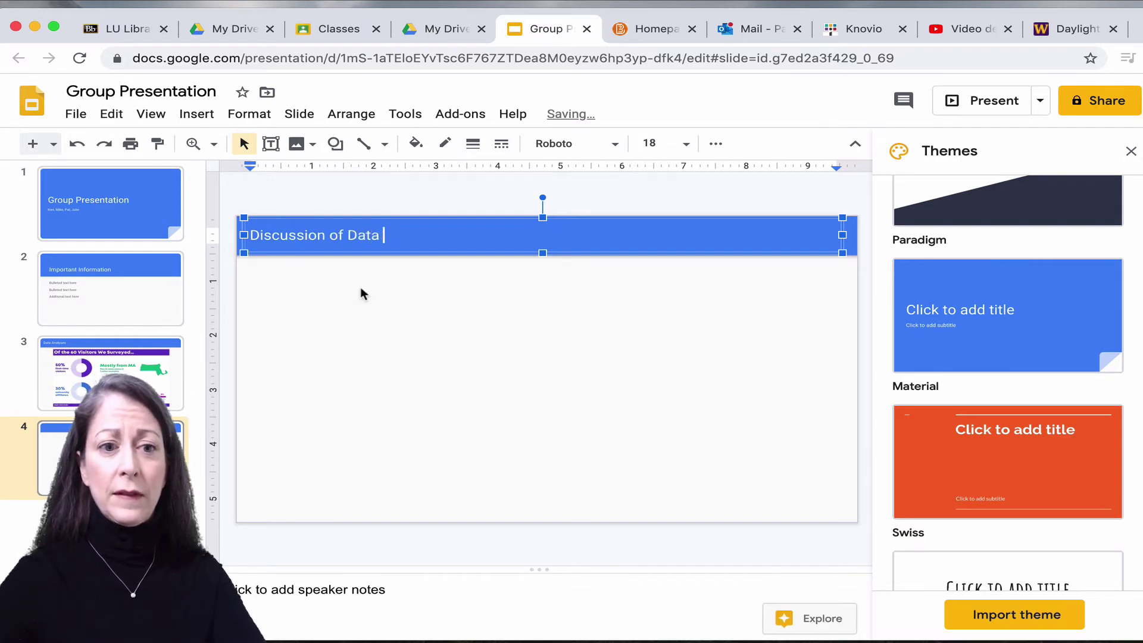
click(334, 302)
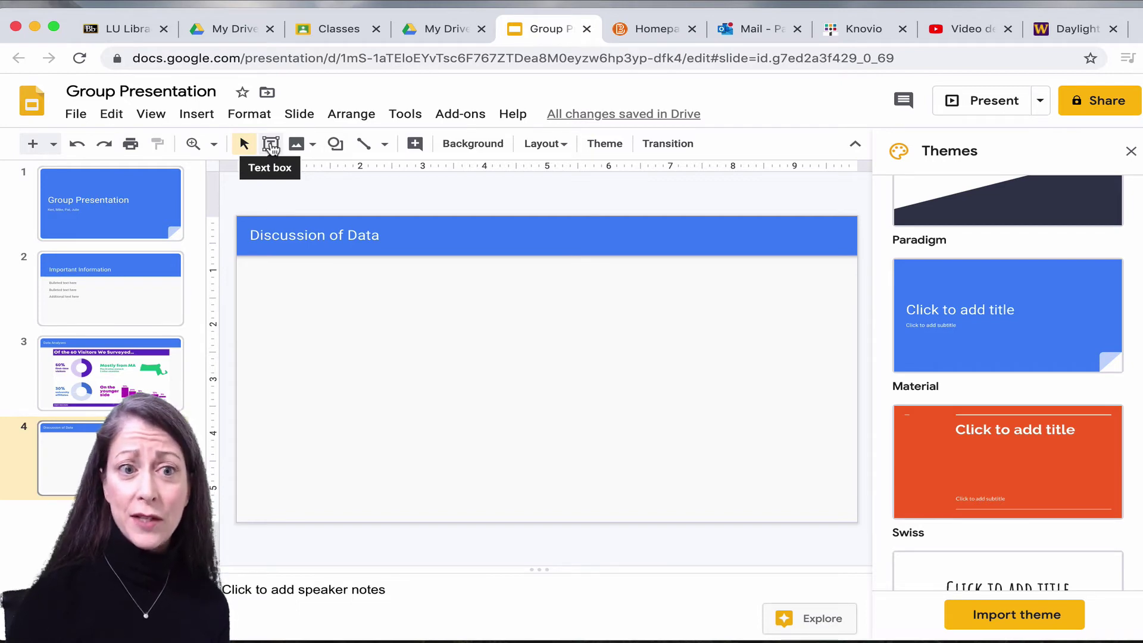
Draw a text box across slide 4's body and start typing 'Point One'.
click(271, 146)
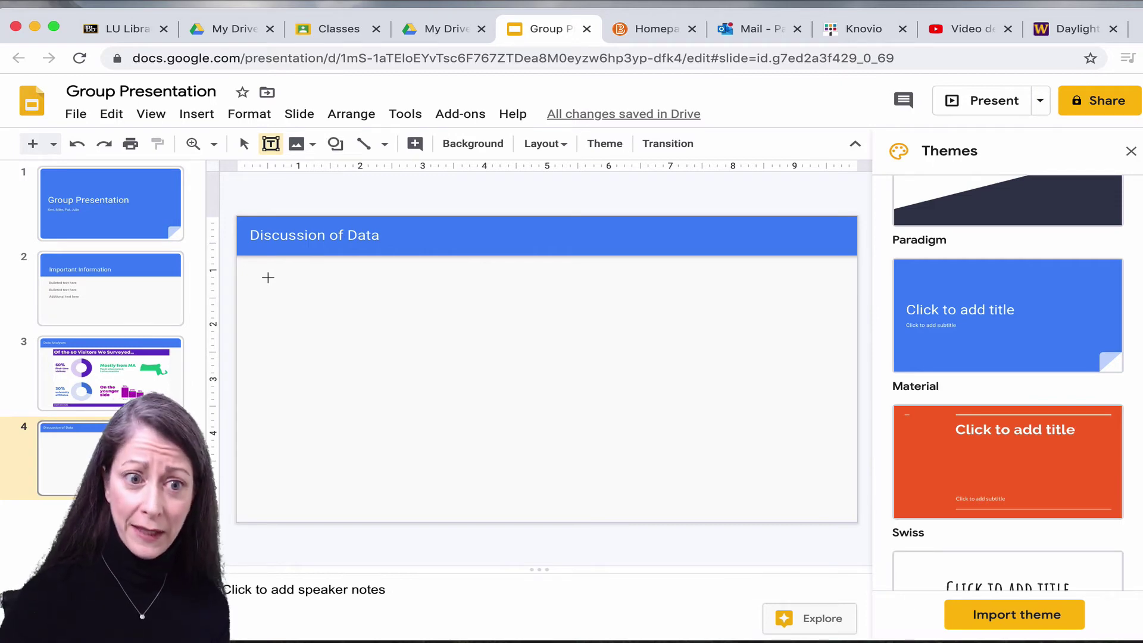
drag(267, 277, 816, 485)
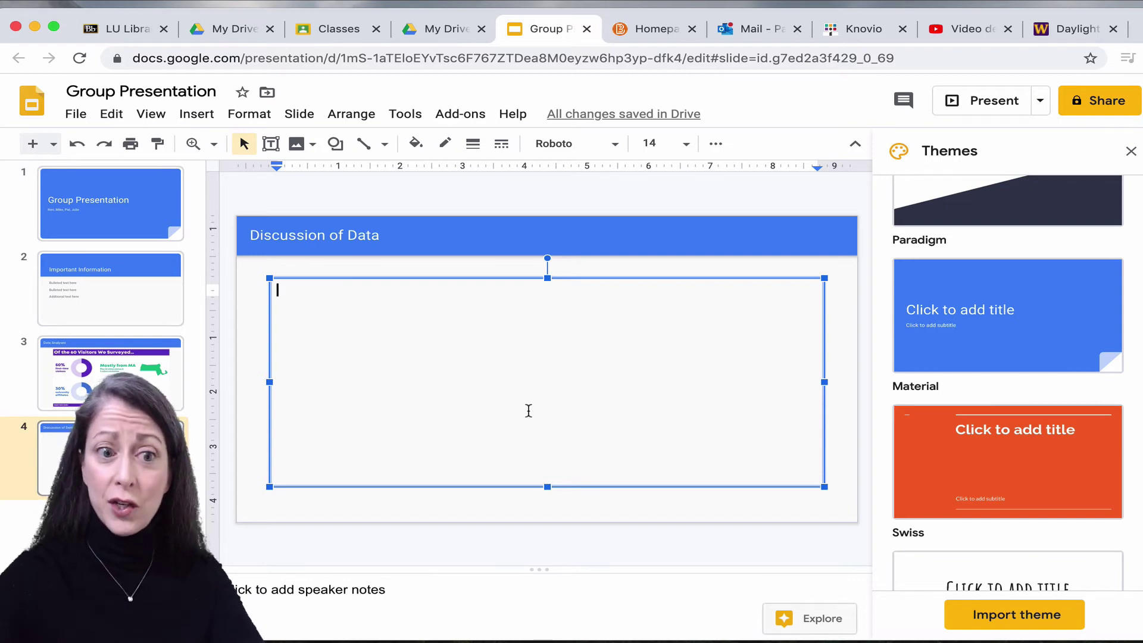
text(Point Three)
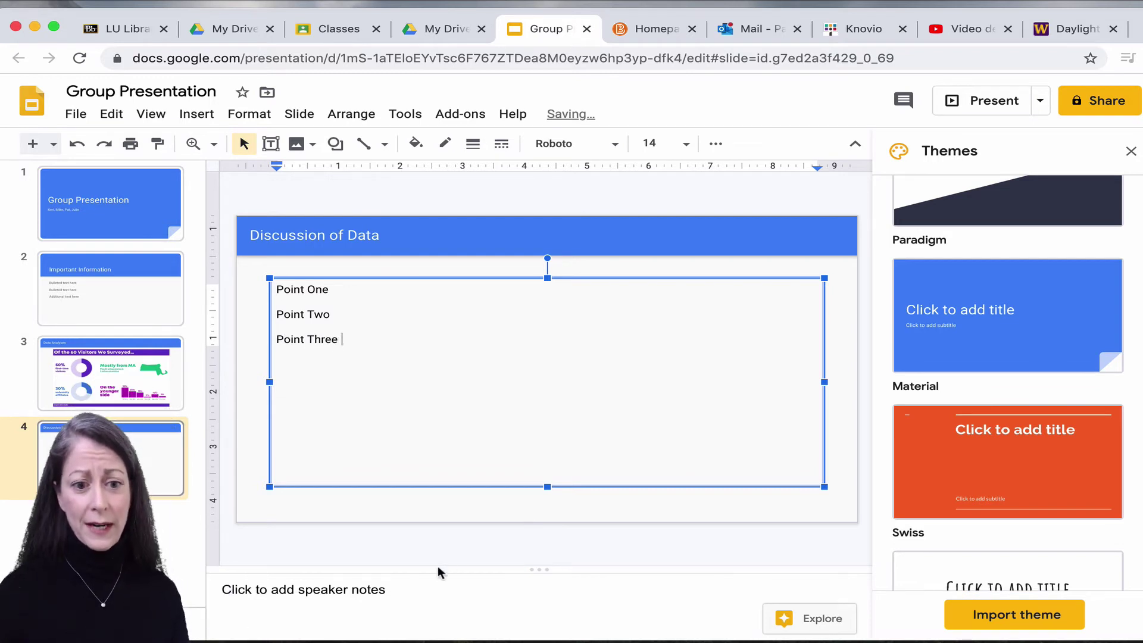
Add a speaker note to the Discussion of Data slide: a group member will insert the points and present it.
click(394, 595)
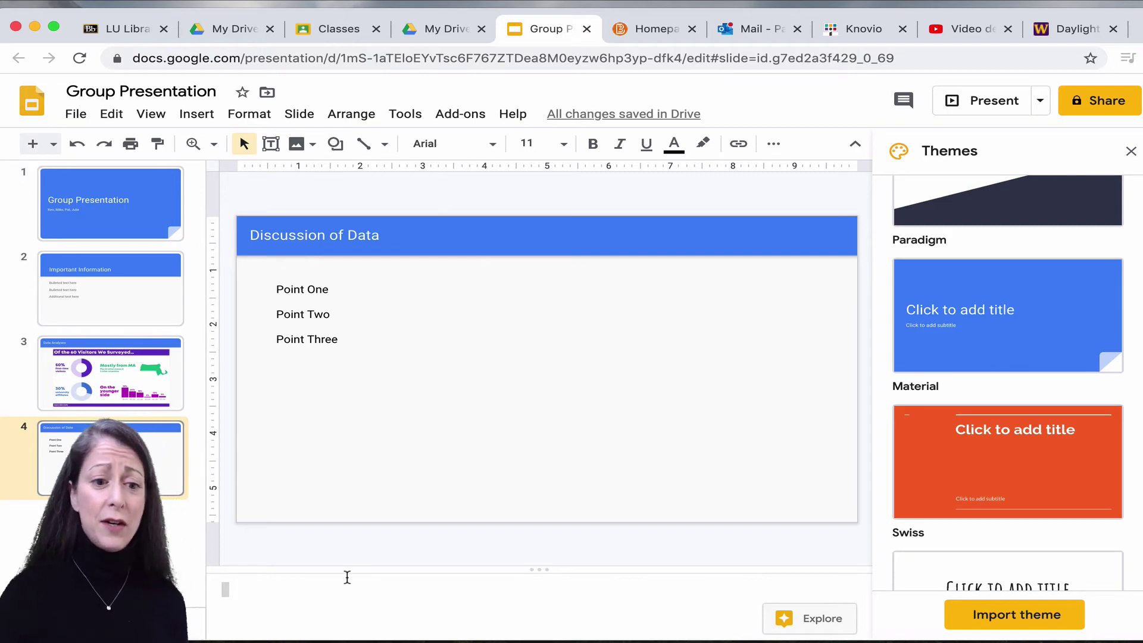
text(Mi)
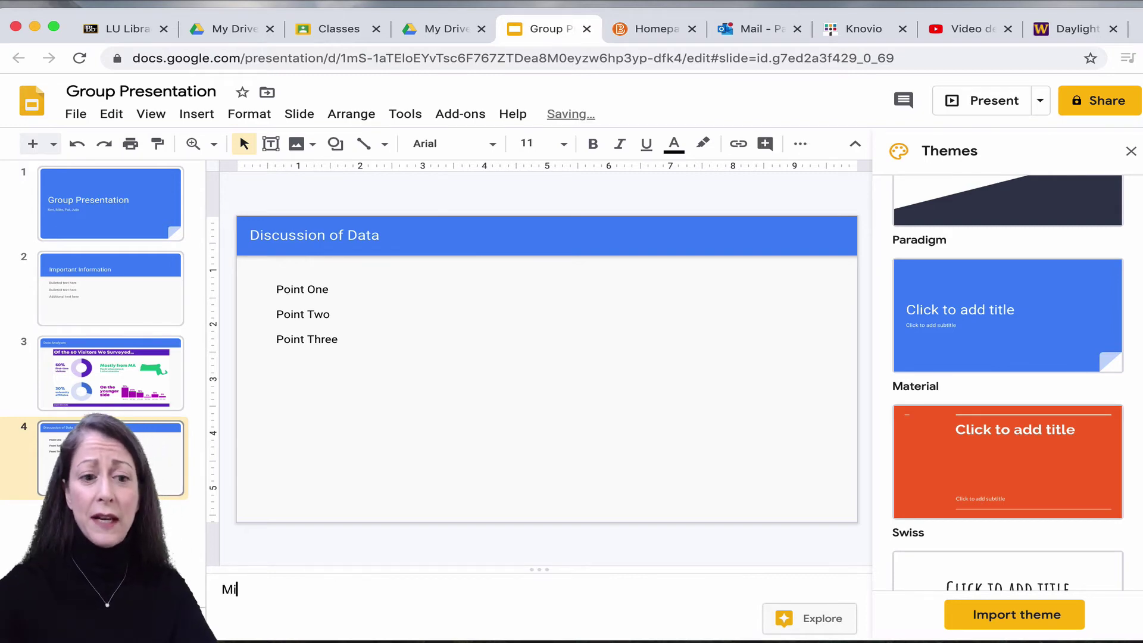
text(ke will insert discussion points and will talk about this slide in our presentation)
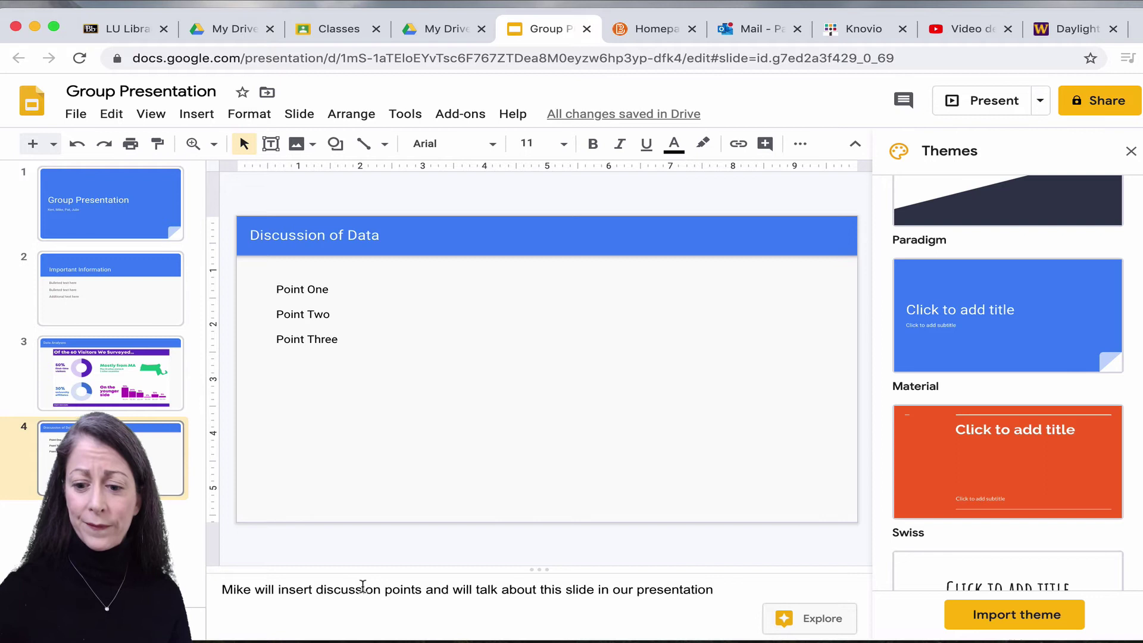
text(.)
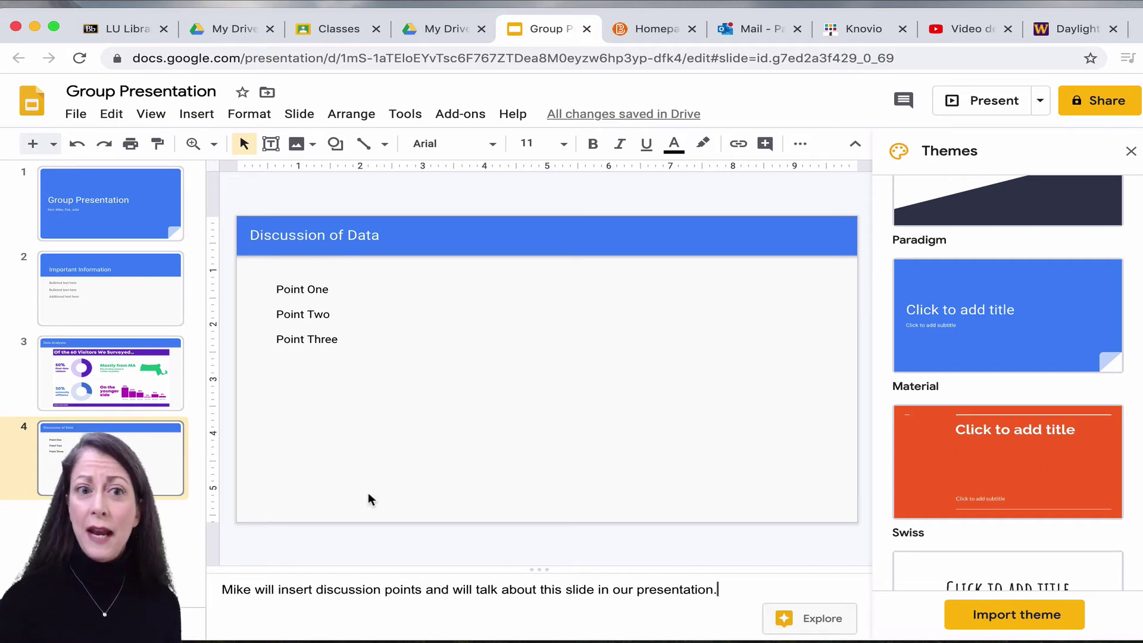
Append a '(… will provide)' parenthetical naming the group member after Point One and Point Two.
click(327, 288)
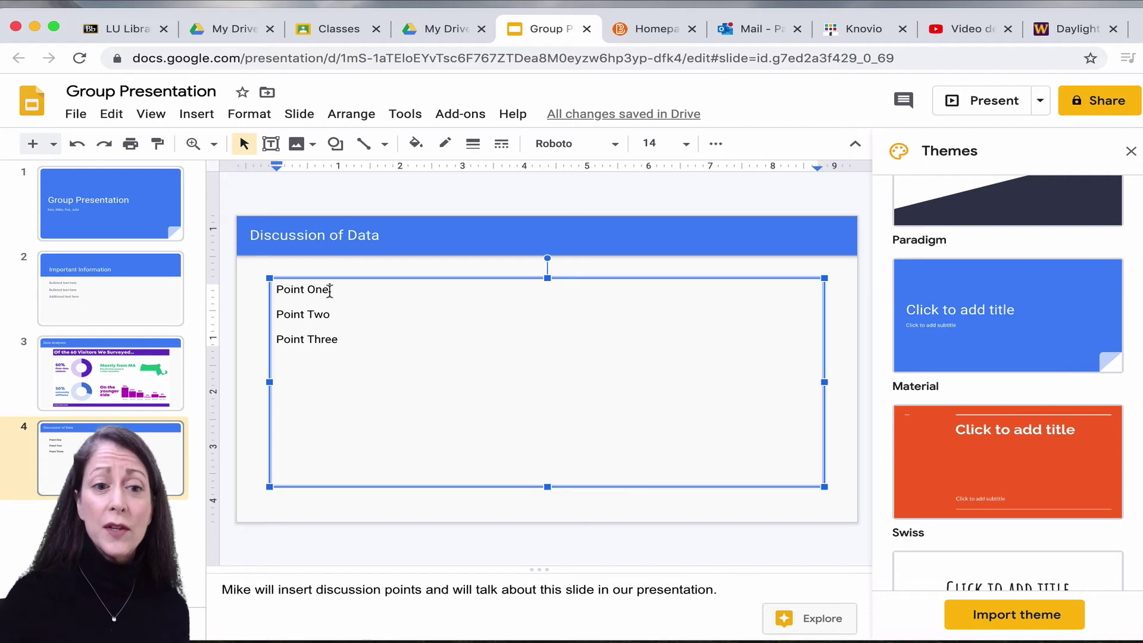
click(408, 286)
text(()
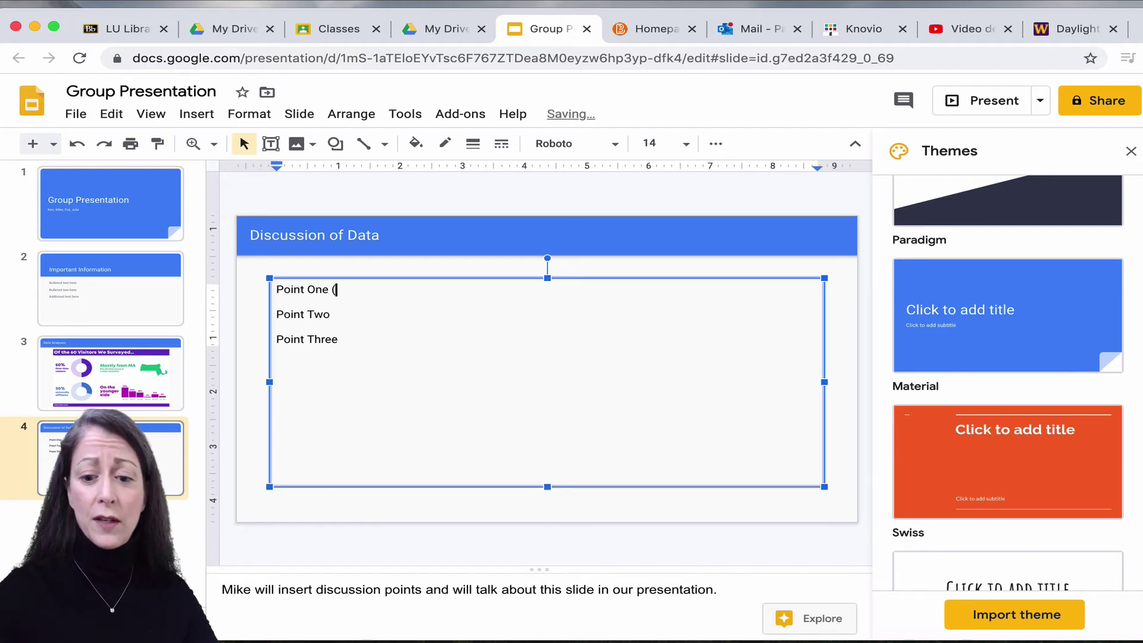
text(Mik)
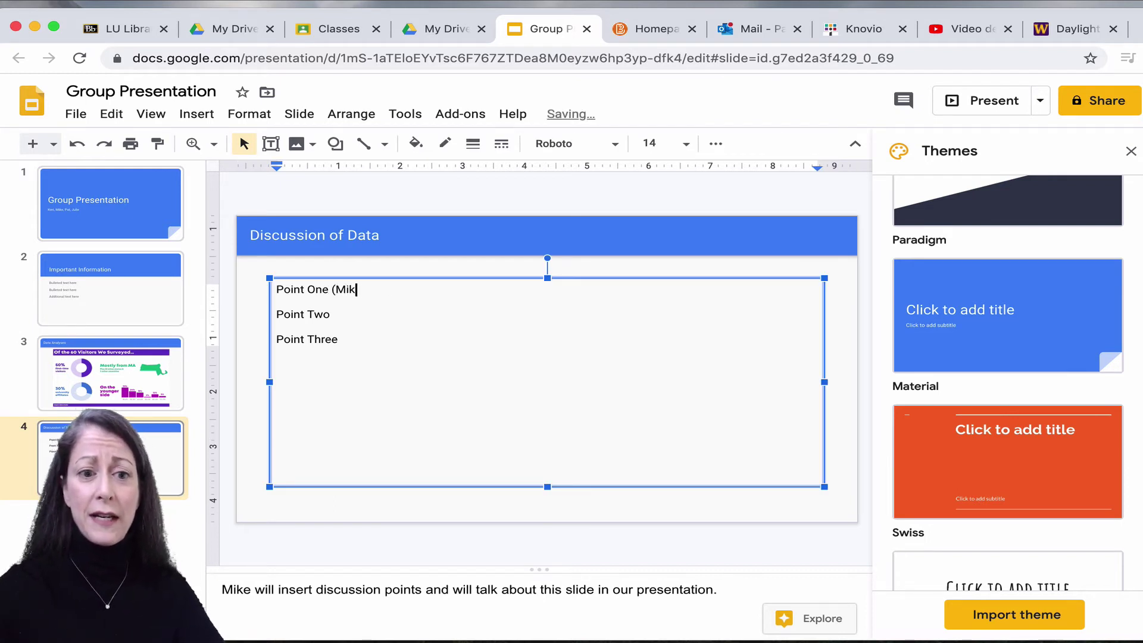
text(e will provide ))
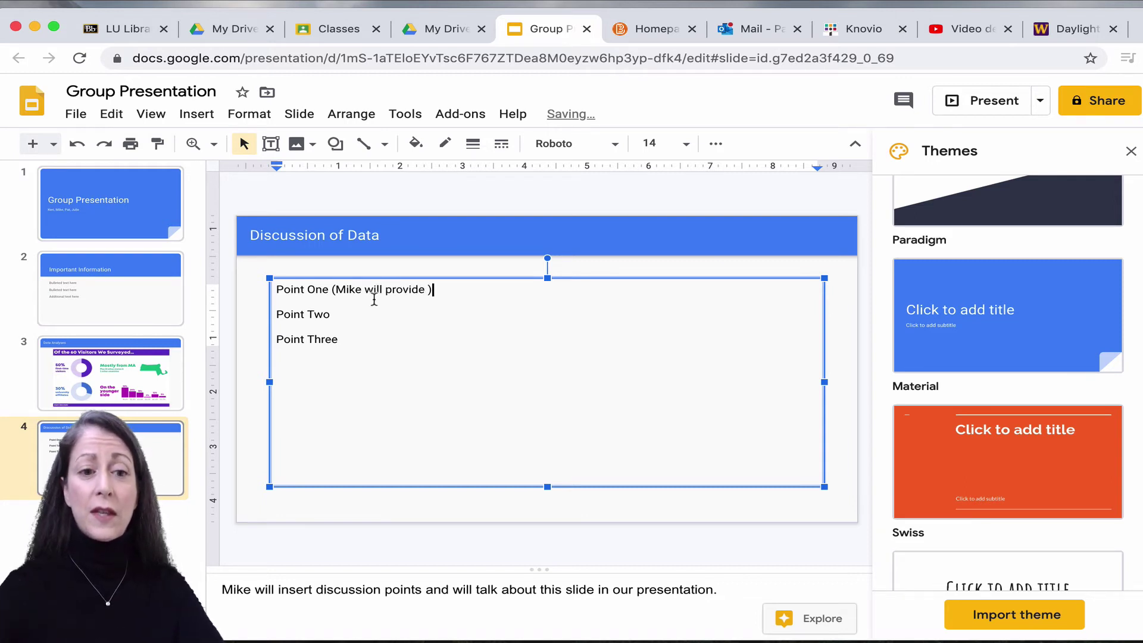
click(357, 314)
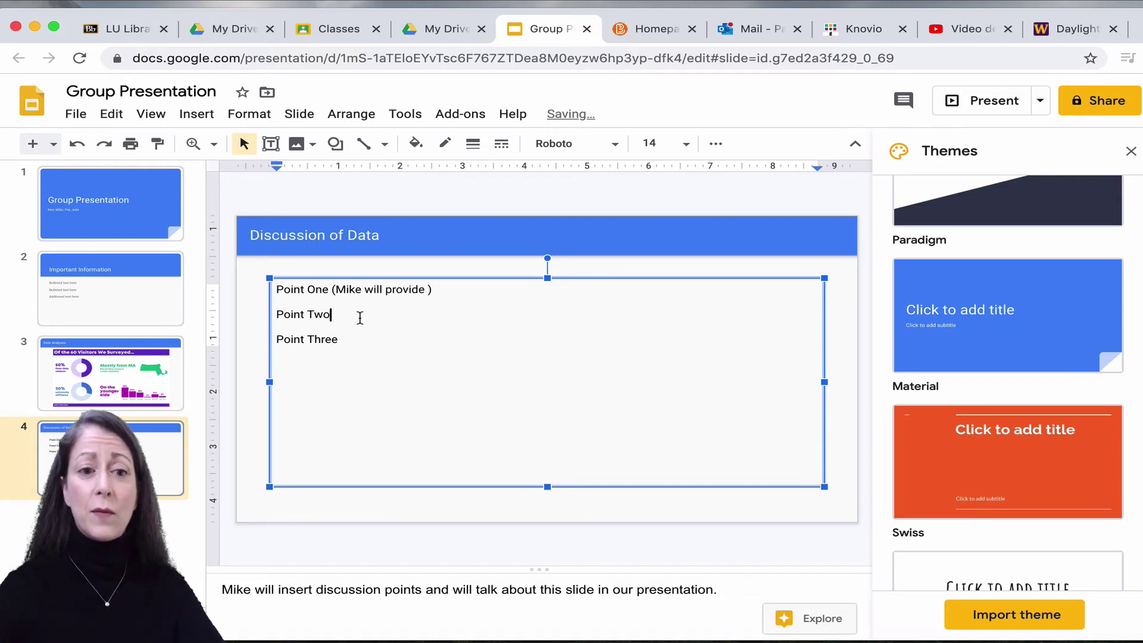
text((Mike)
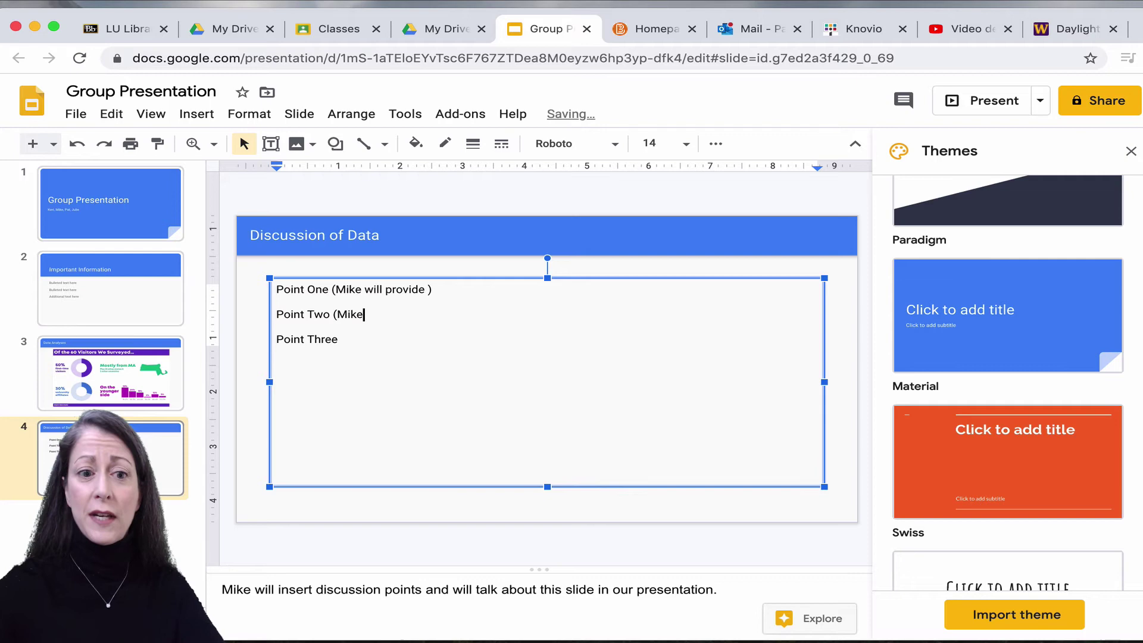
text( will proive)
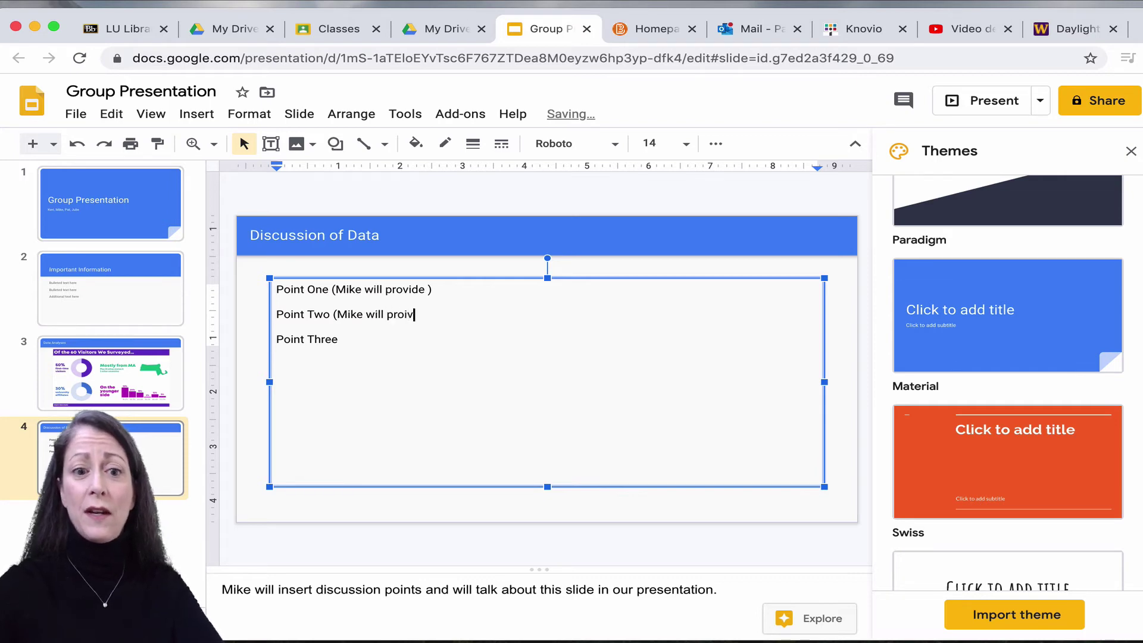
key(BackSpace)
key(BackSpace)
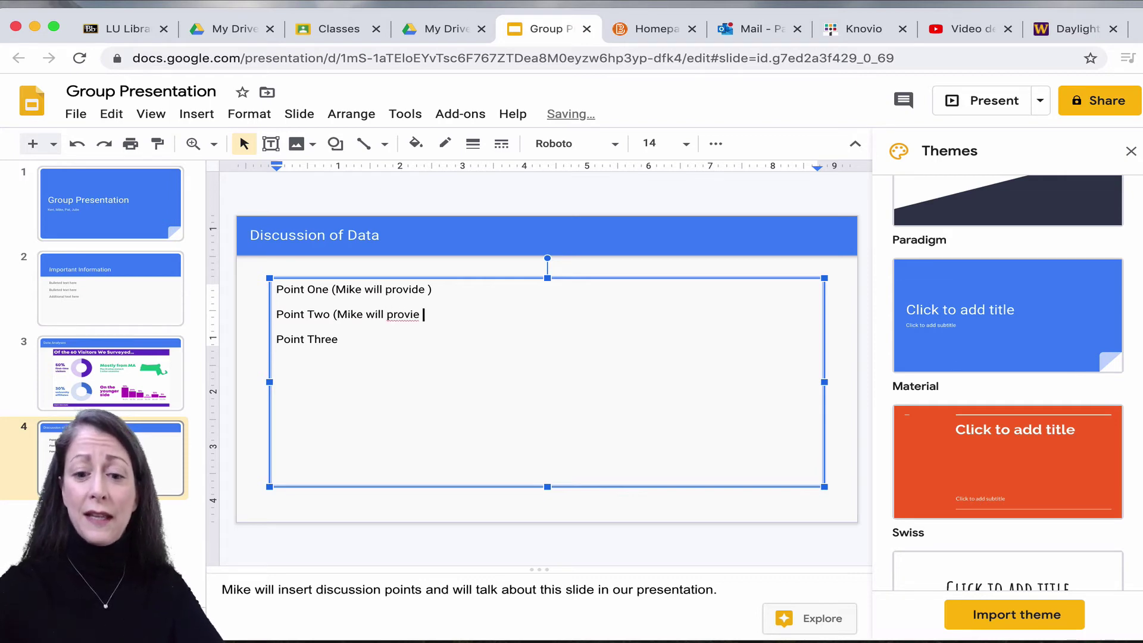
text(de ) Point)
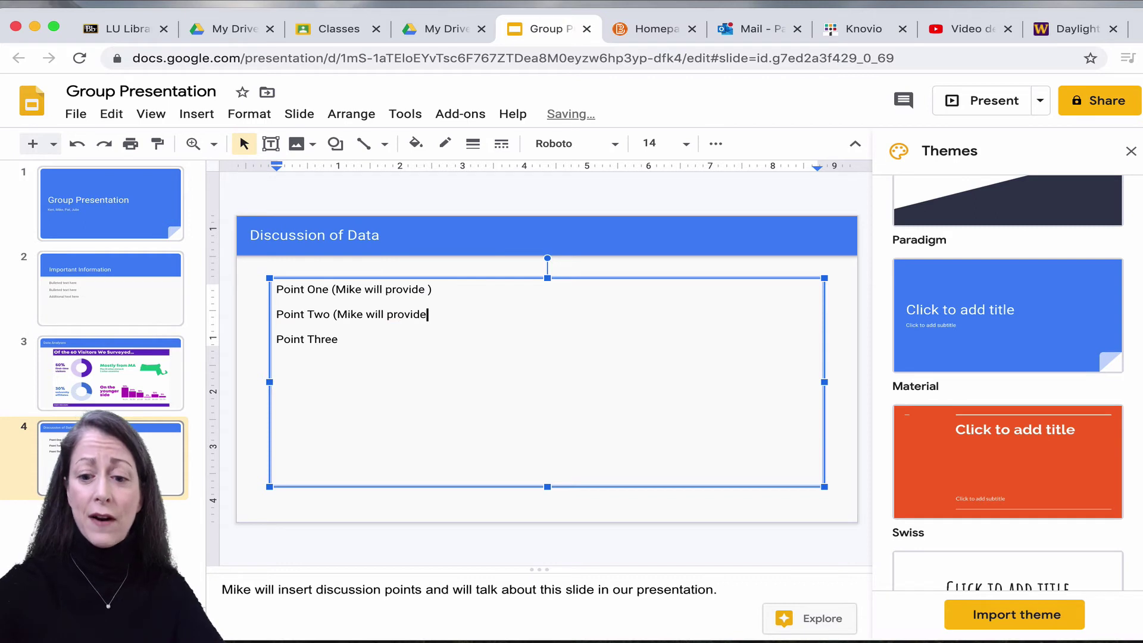
text( Two )
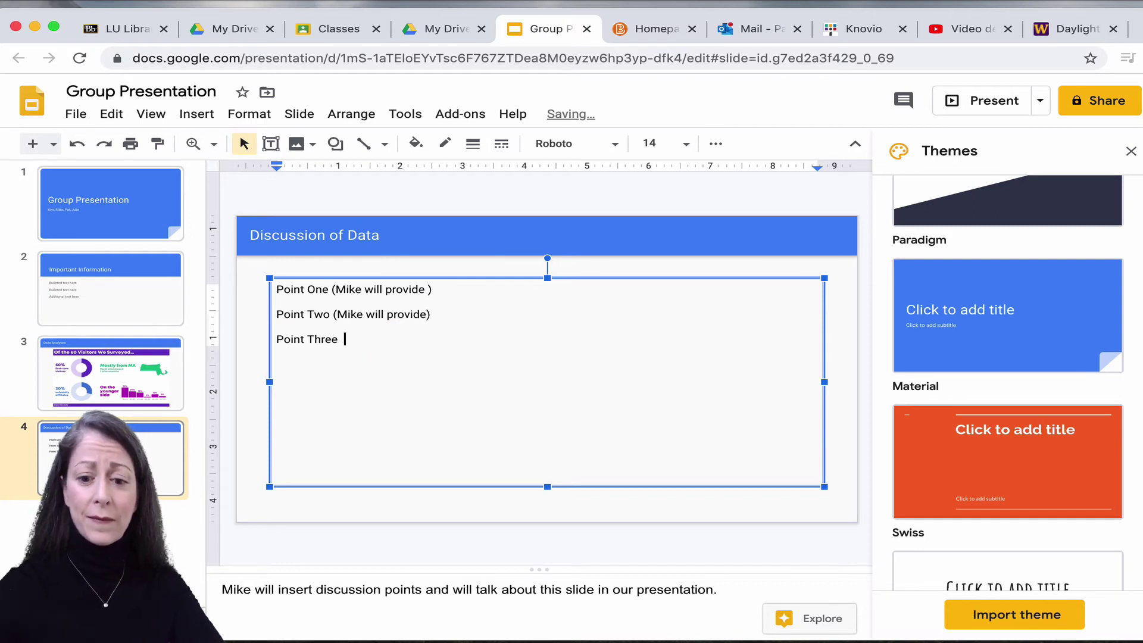
text((Mike will)
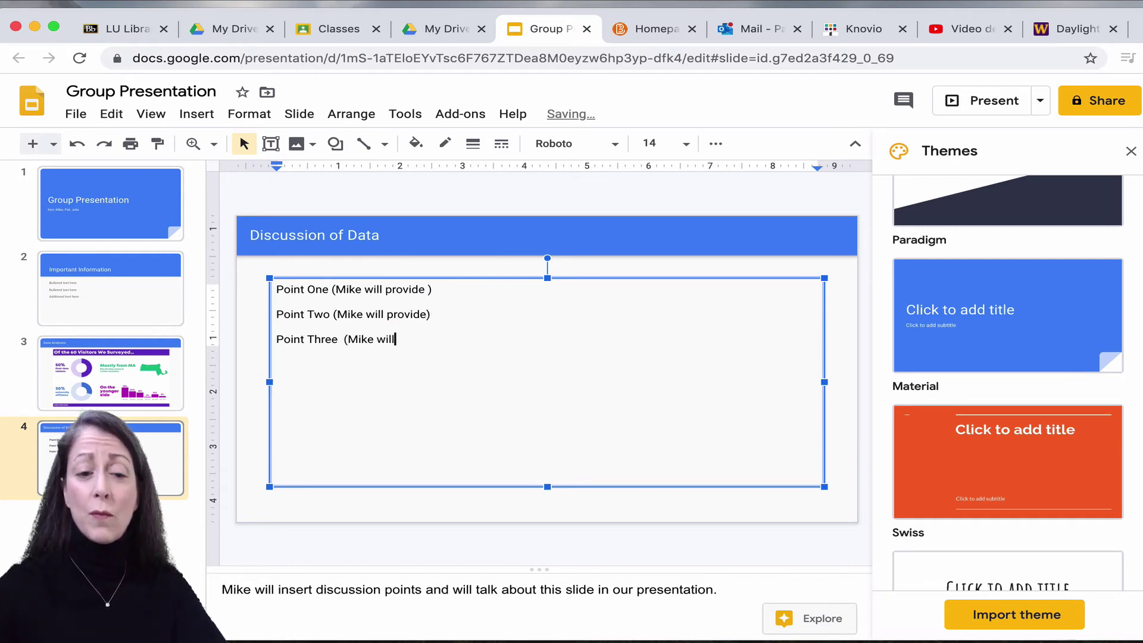
text( provide)
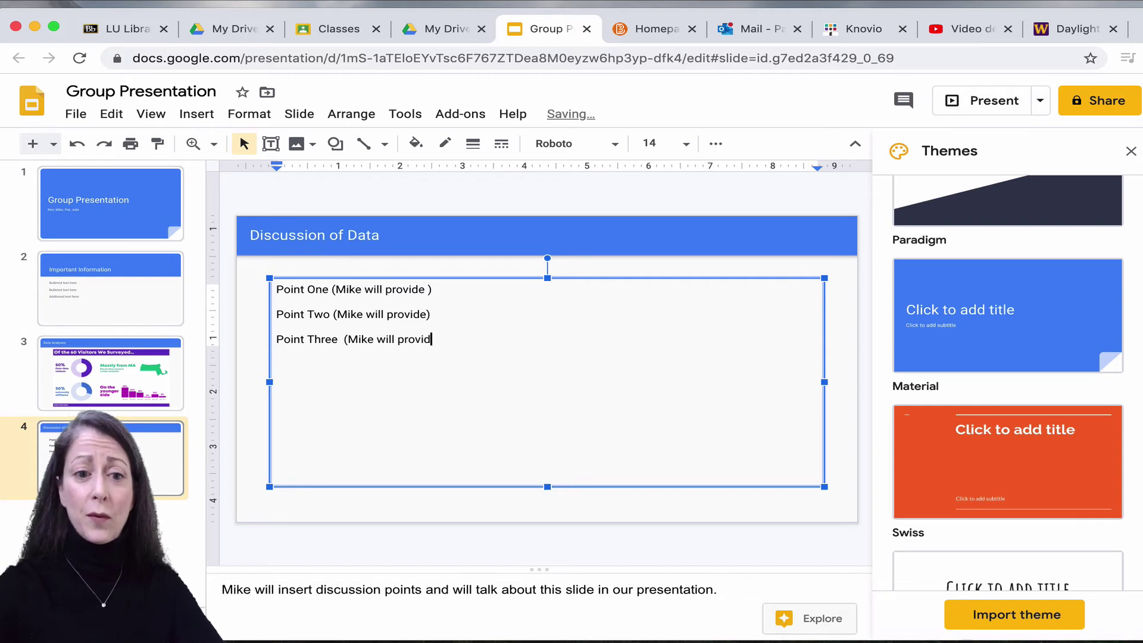
text())
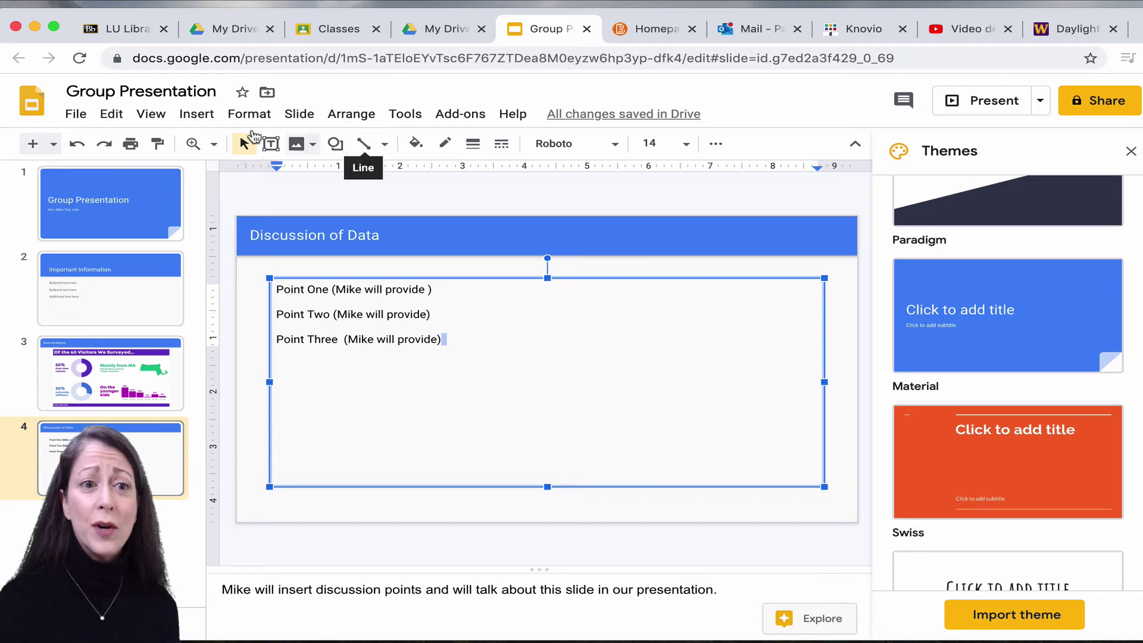
Insert a new slide 5 after Discussion of Data and apply the Title and body layout.
click(196, 114)
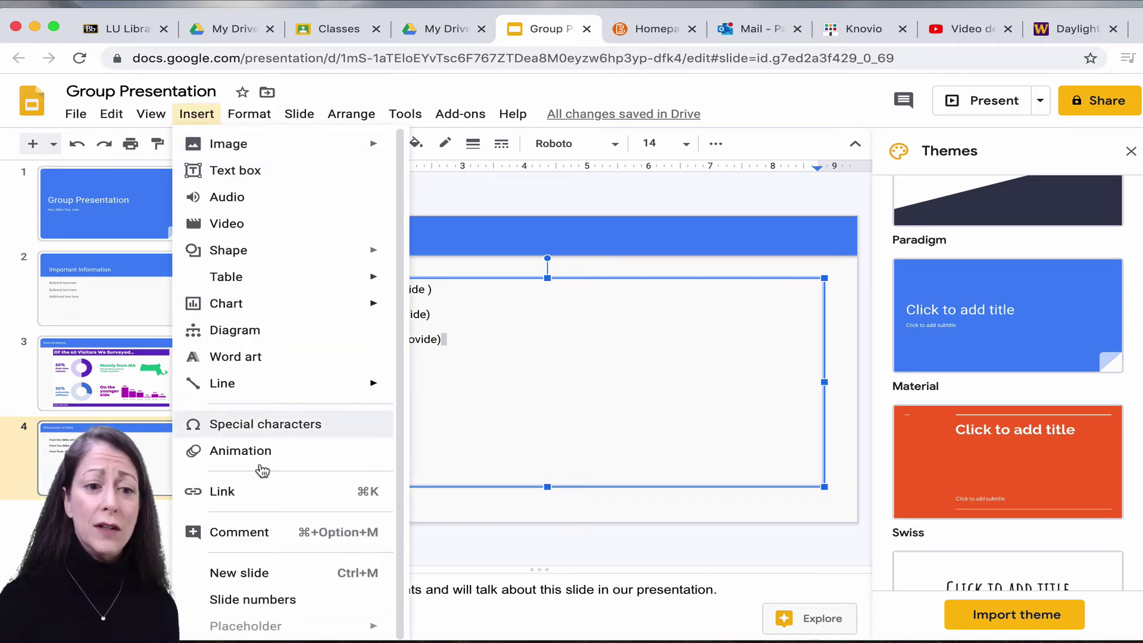
click(259, 570)
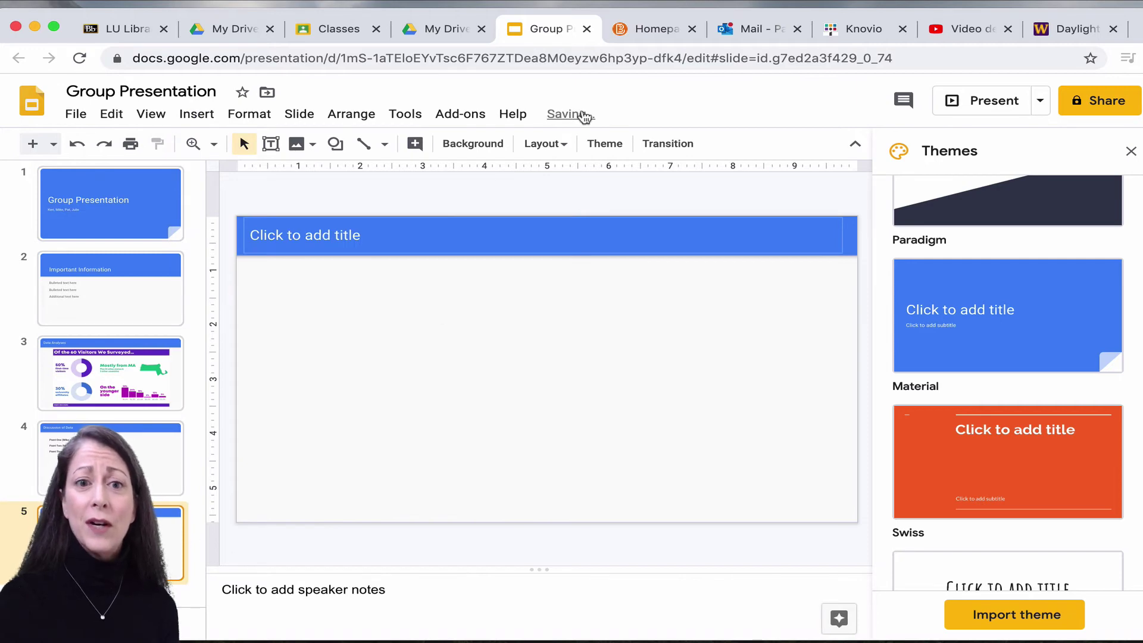
click(564, 145)
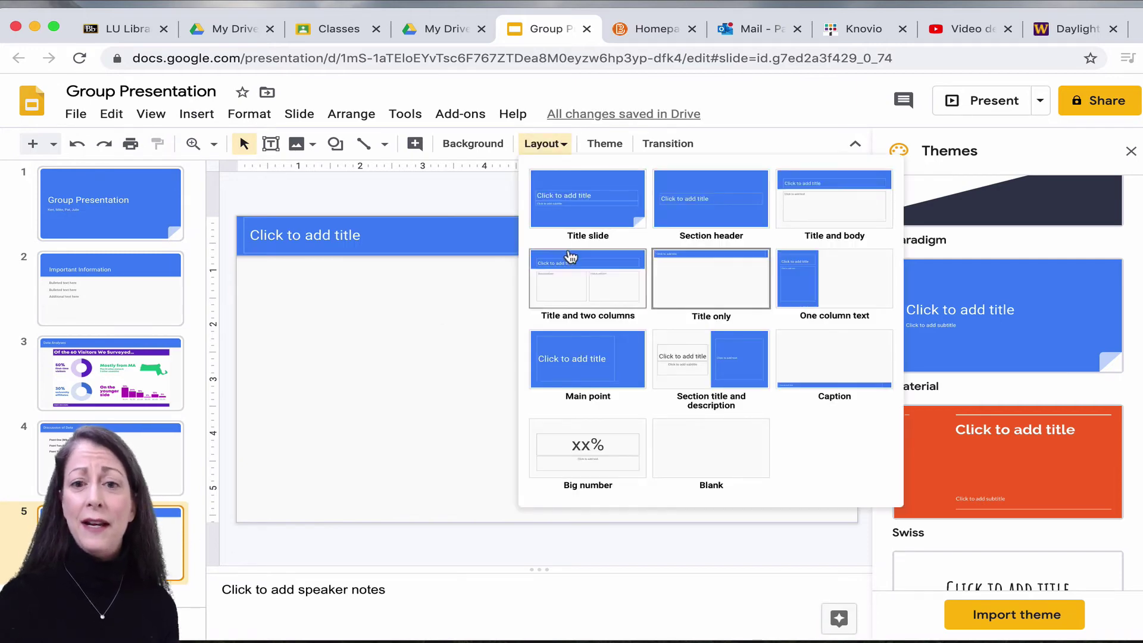
click(843, 206)
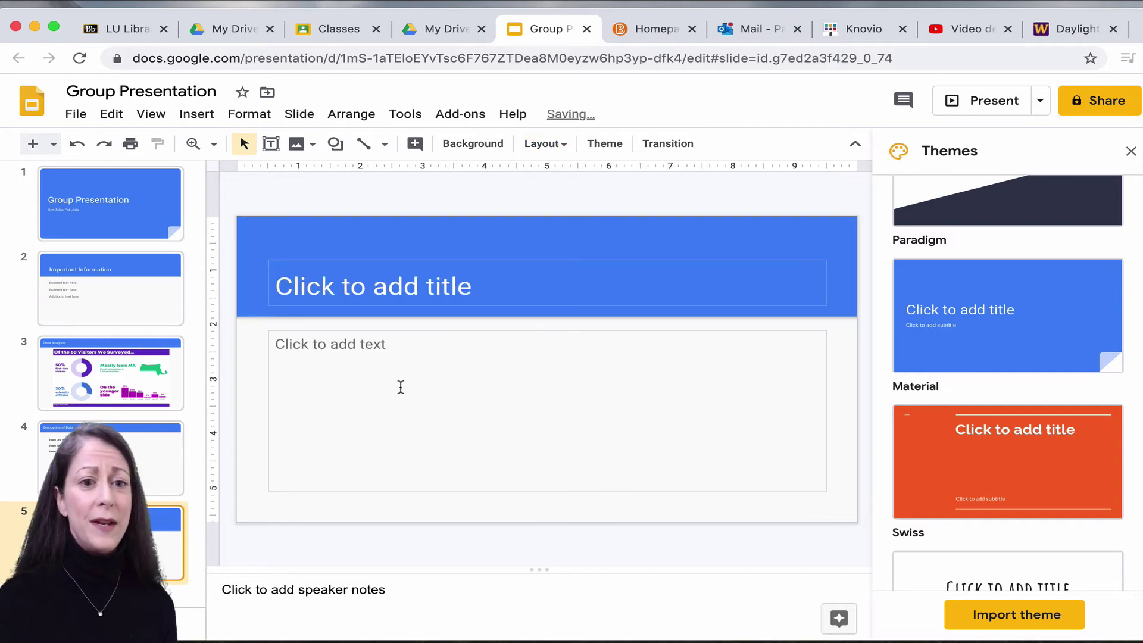
Title slide 5 'Conclusions' and add body text 'type in conclusions' noting which group member provides them.
click(469, 291)
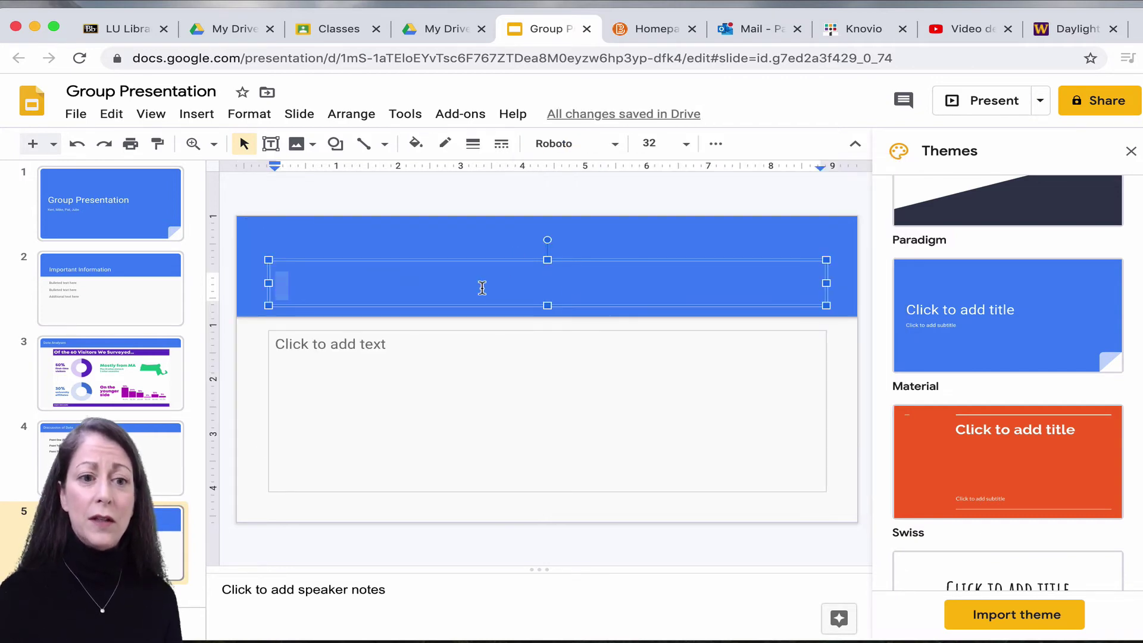
text(Conclusions)
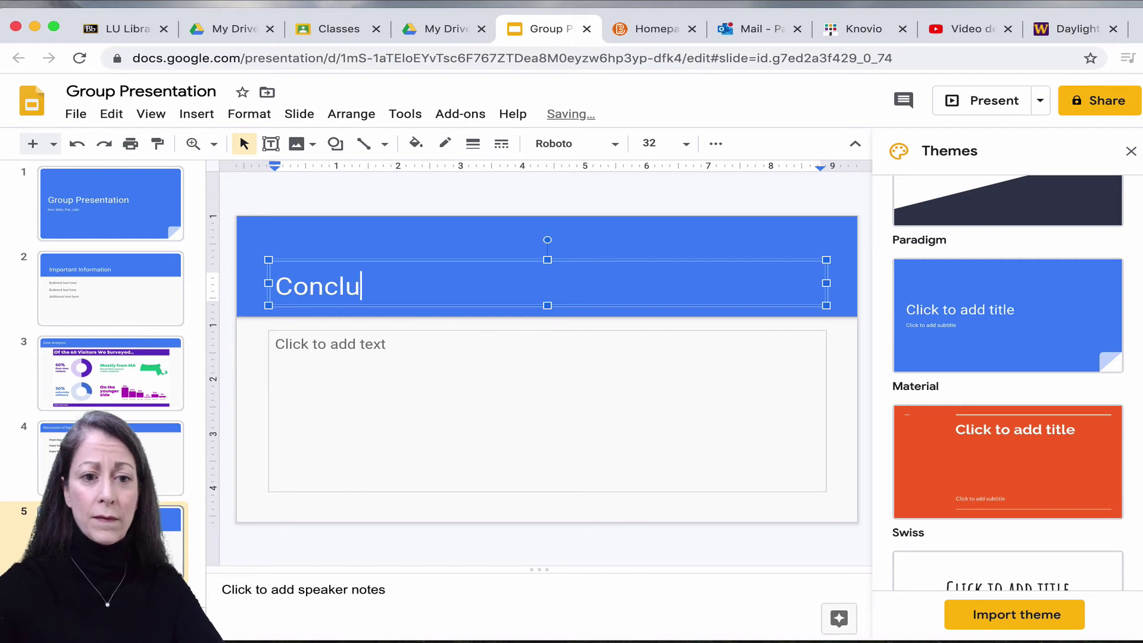
click(419, 348)
text(type)
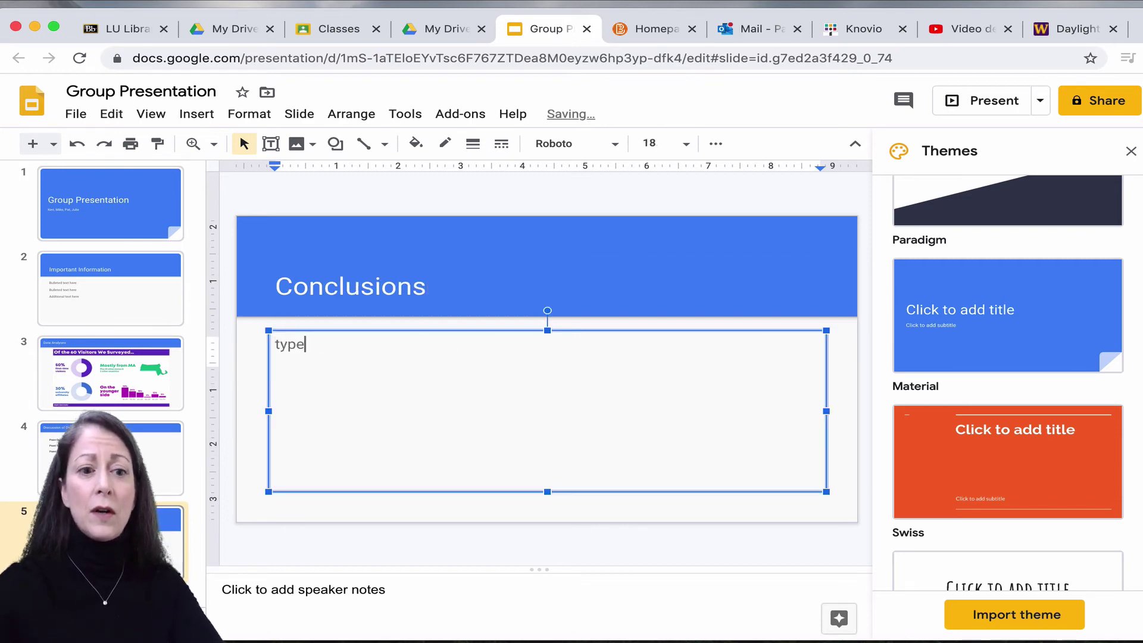
text( in conclusions )
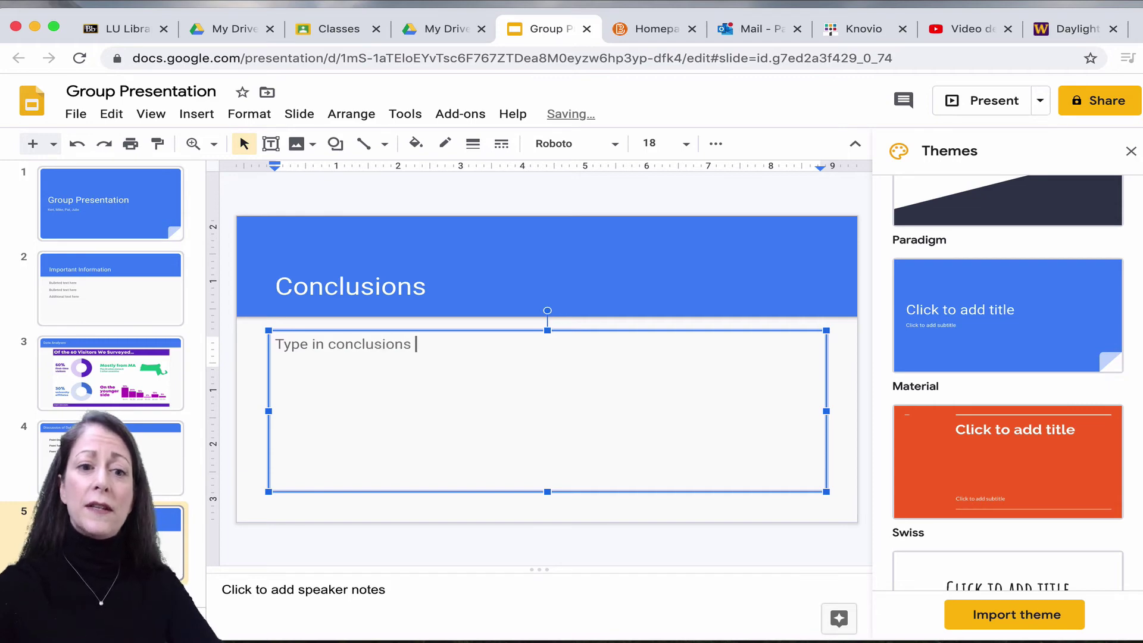
text((Keri will )
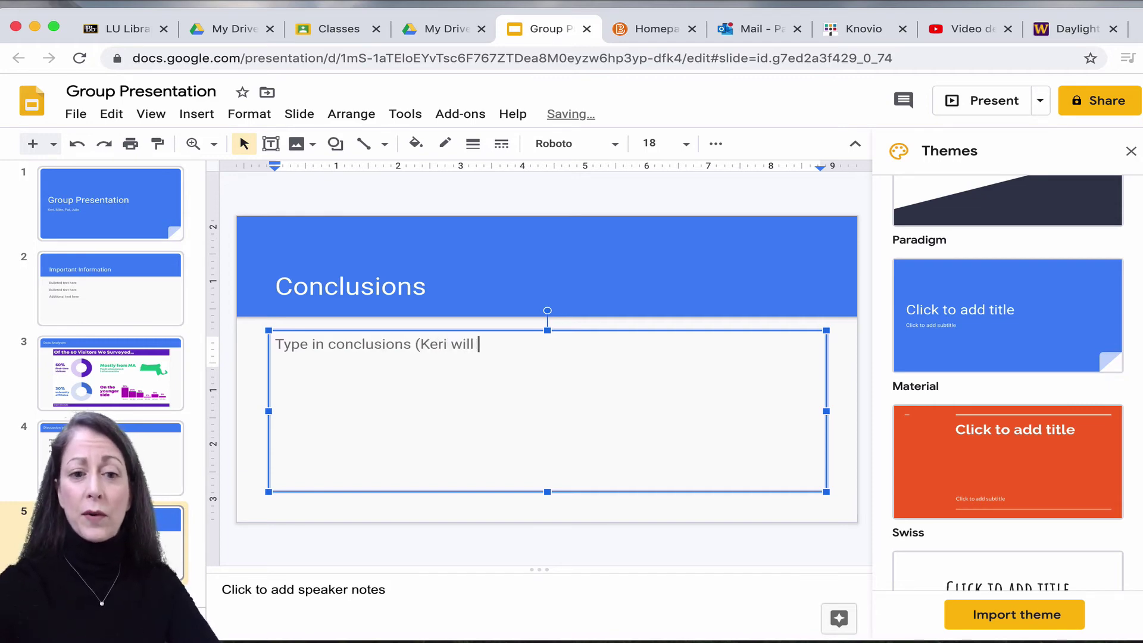
text(rov)
key(BackSpace)
key(BackSpace)
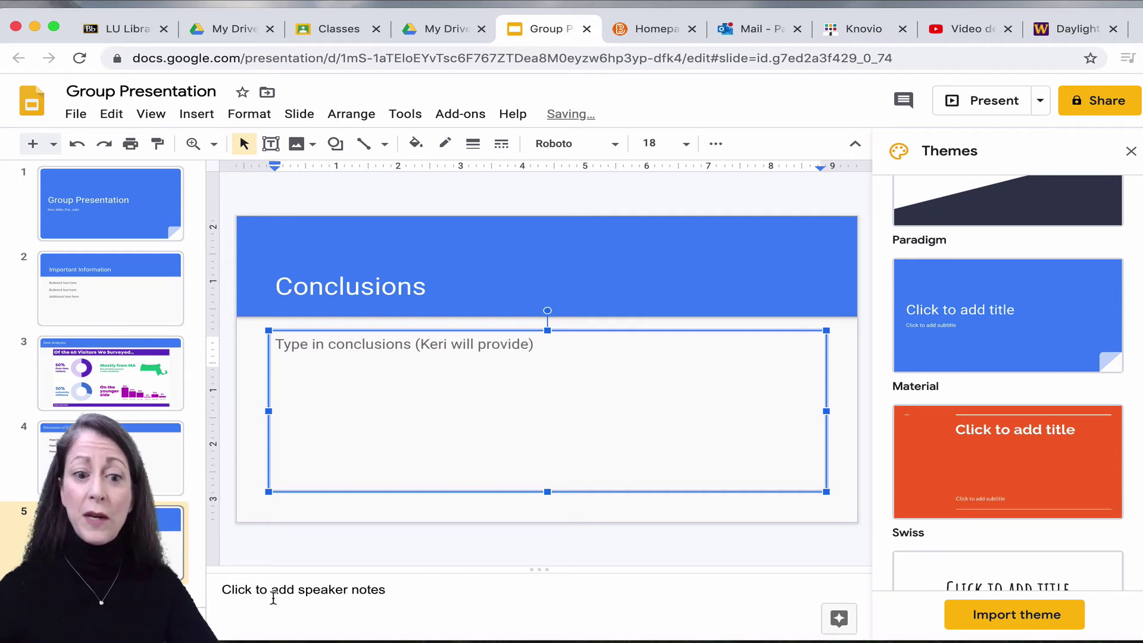
Add a speaker note saying a group member will provide and present this slide, then go to Data Analyses.
click(288, 582)
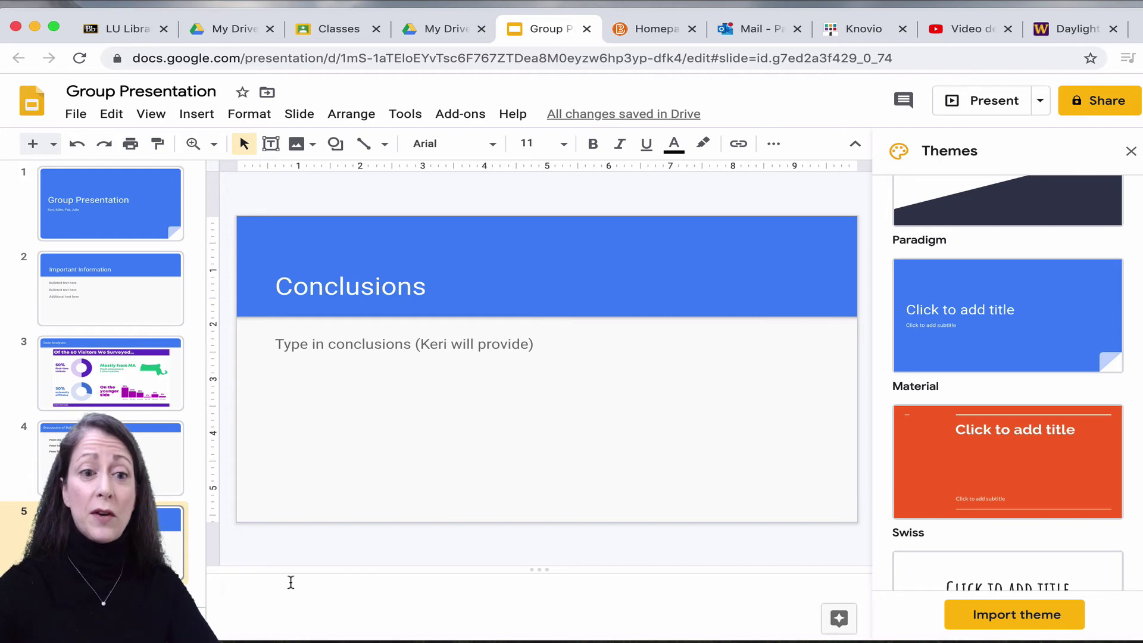
text(Keri will pr)
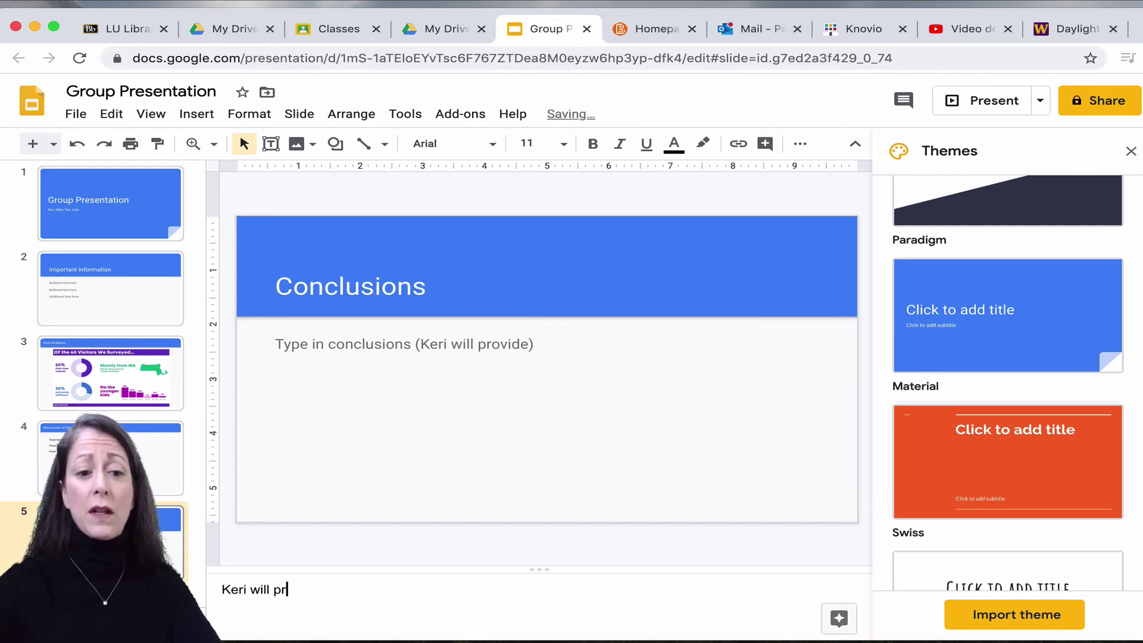
text(ovide and talk)
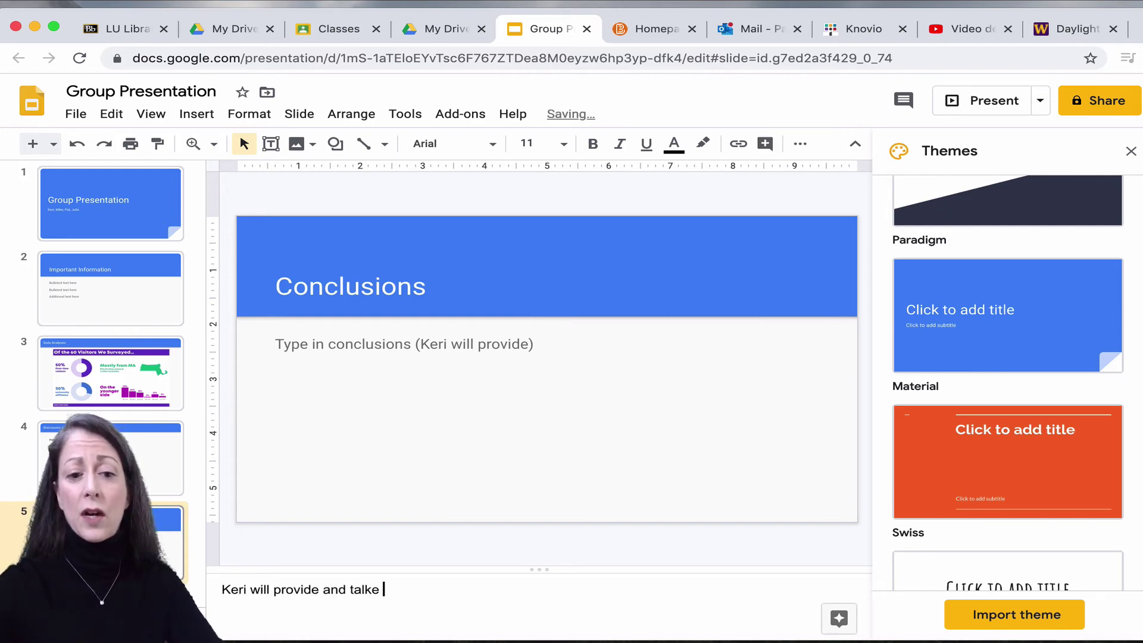
text( about this)
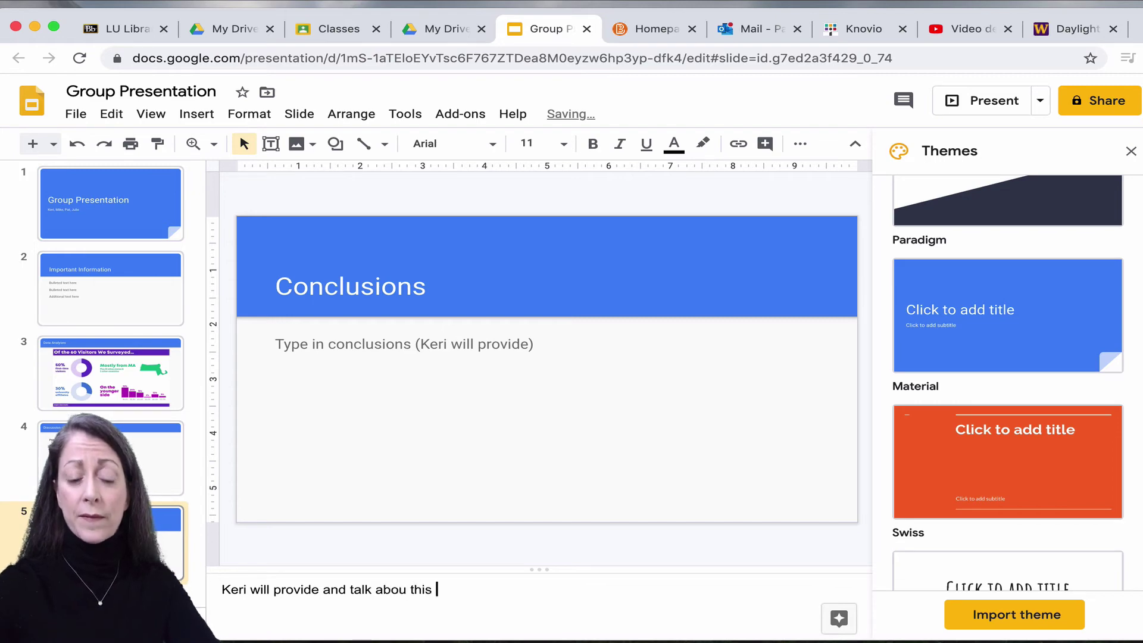
text( sli)
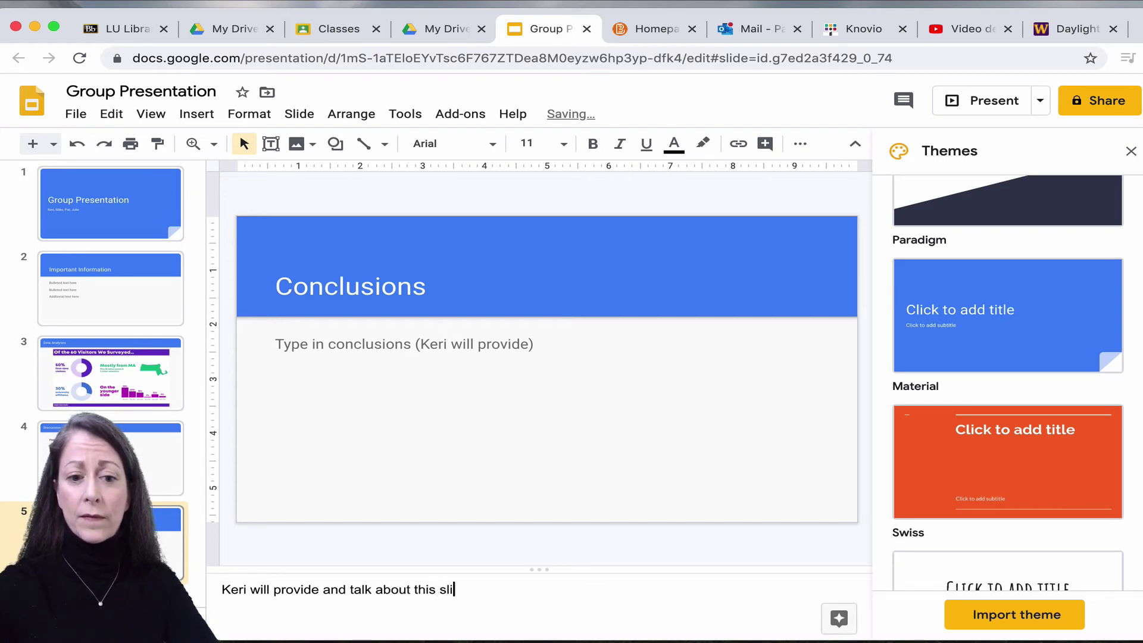
text(de.)
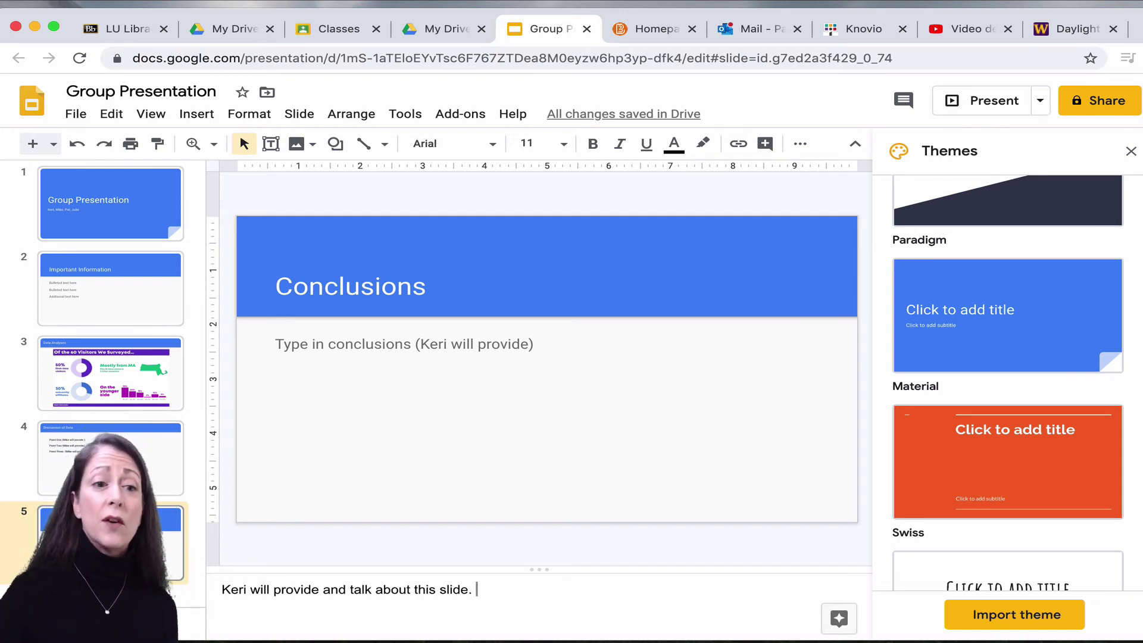
click(104, 360)
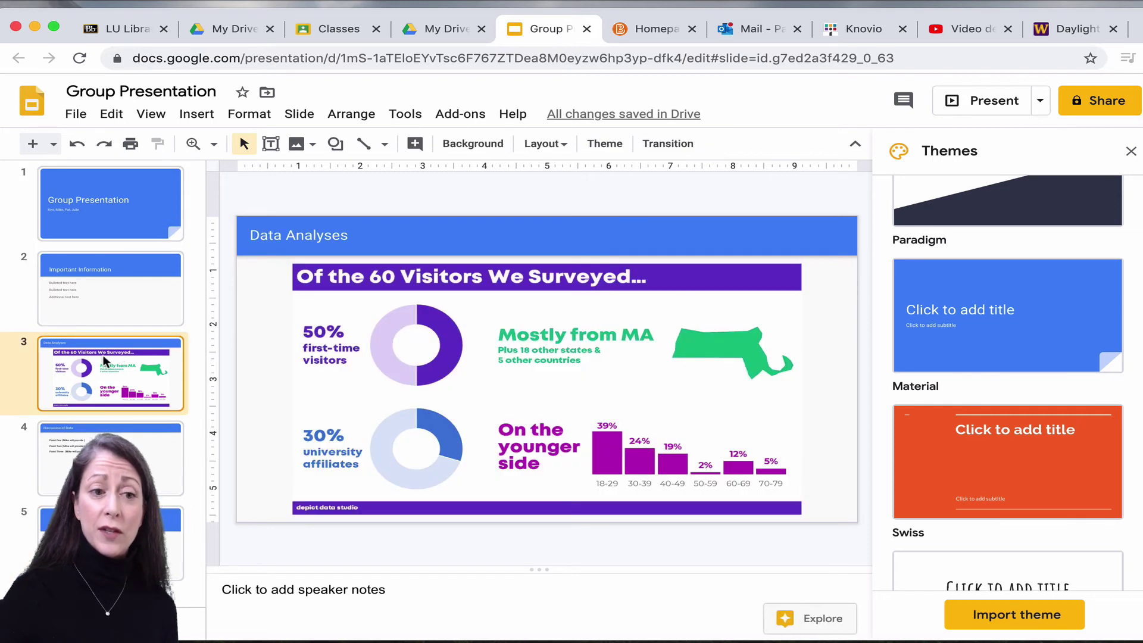
click(391, 592)
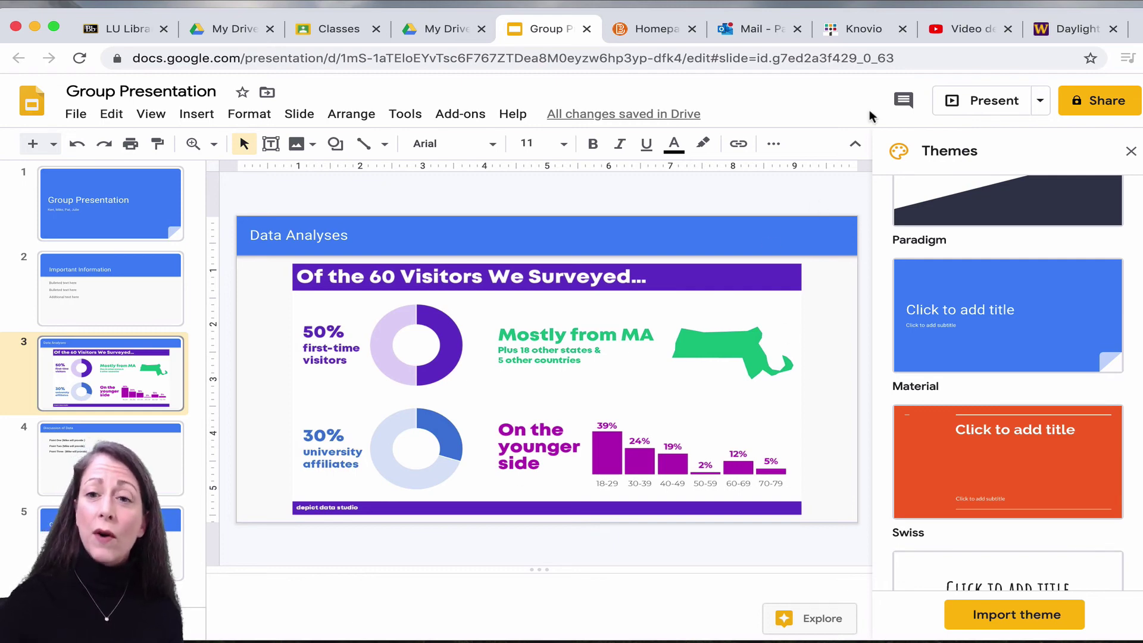
In the Share dialog, add the first group member's e-mail as a recipient and type the second member's address.
click(1104, 102)
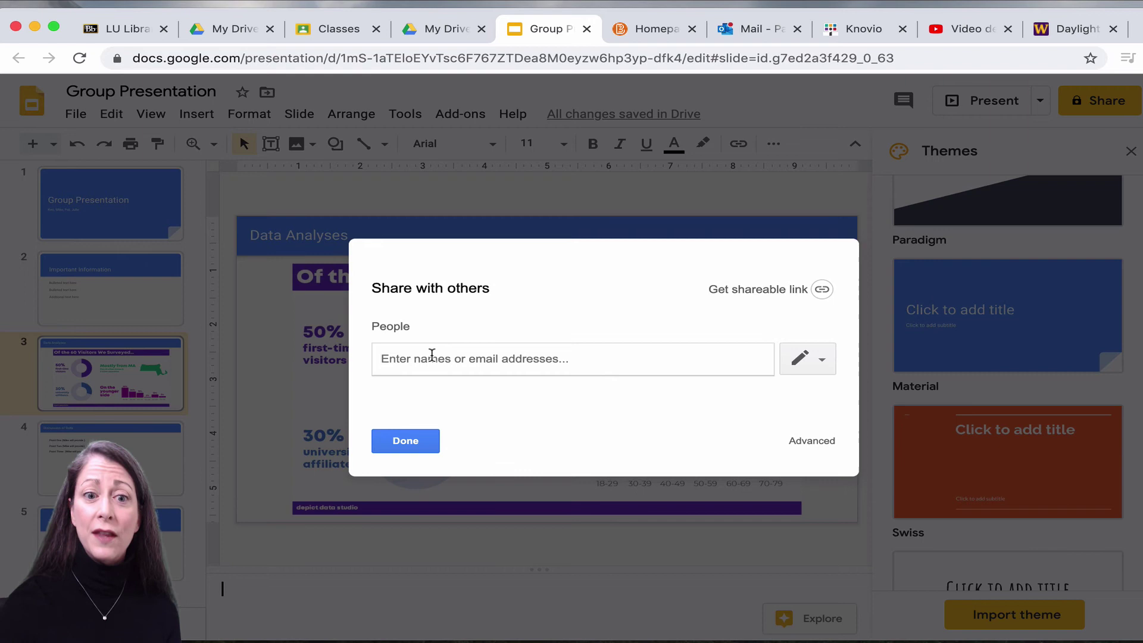
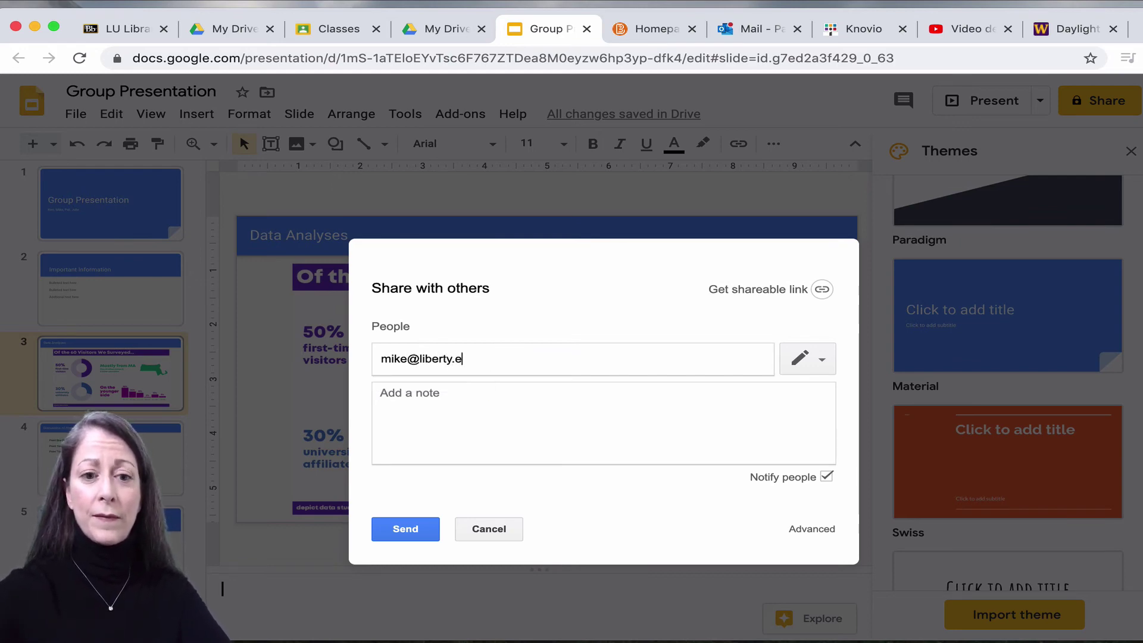
text(edu)
key(Return)
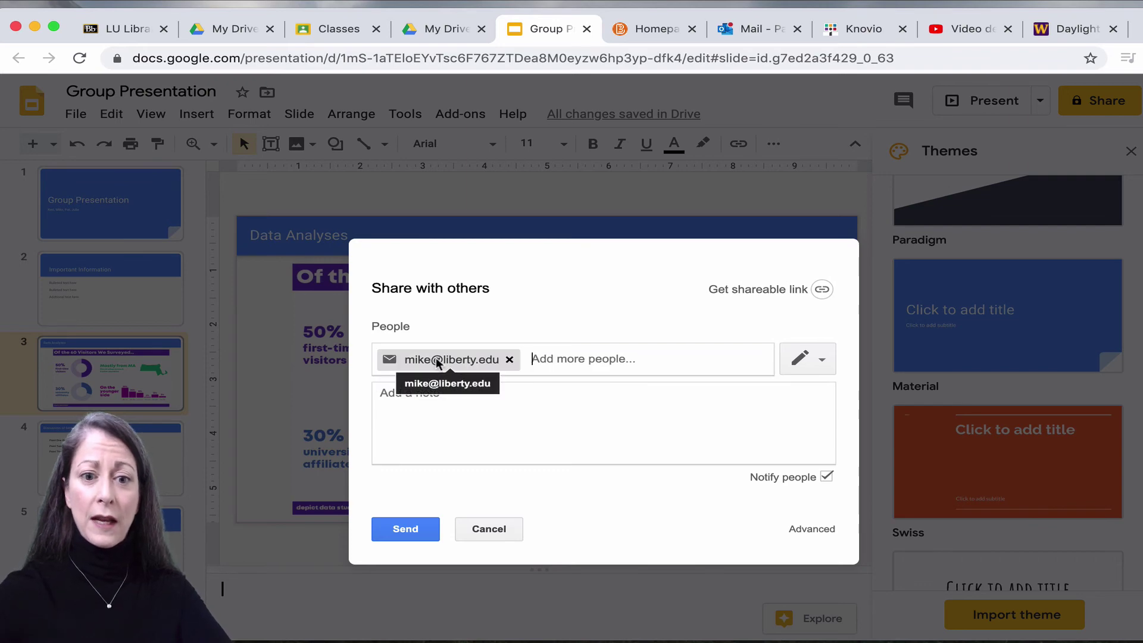
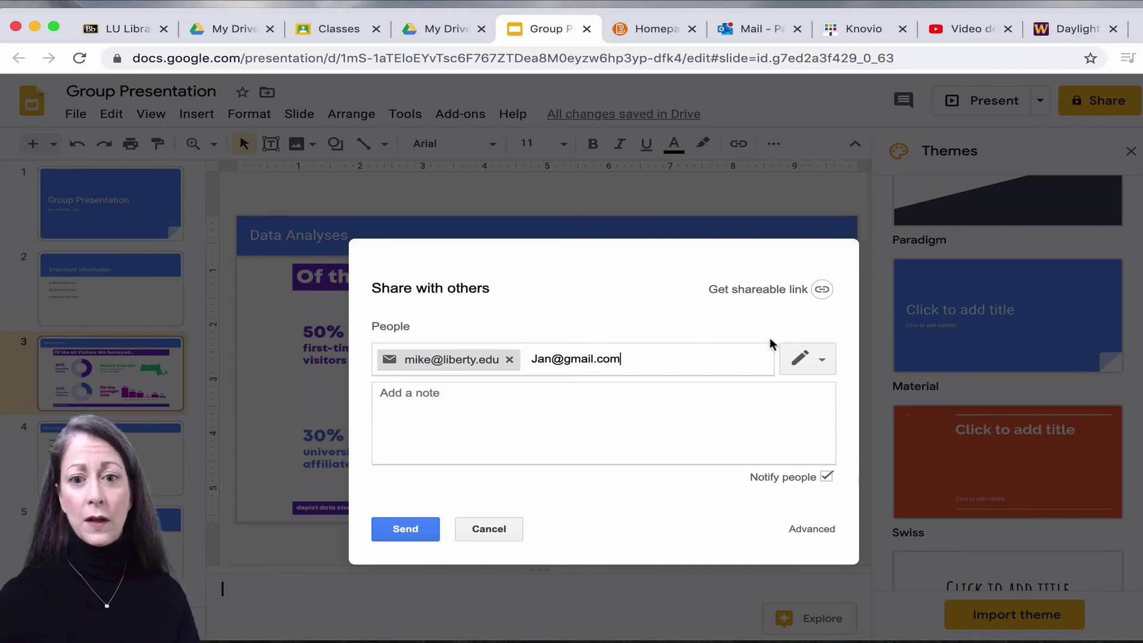
Set both recipients' access level to Can edit.
click(816, 365)
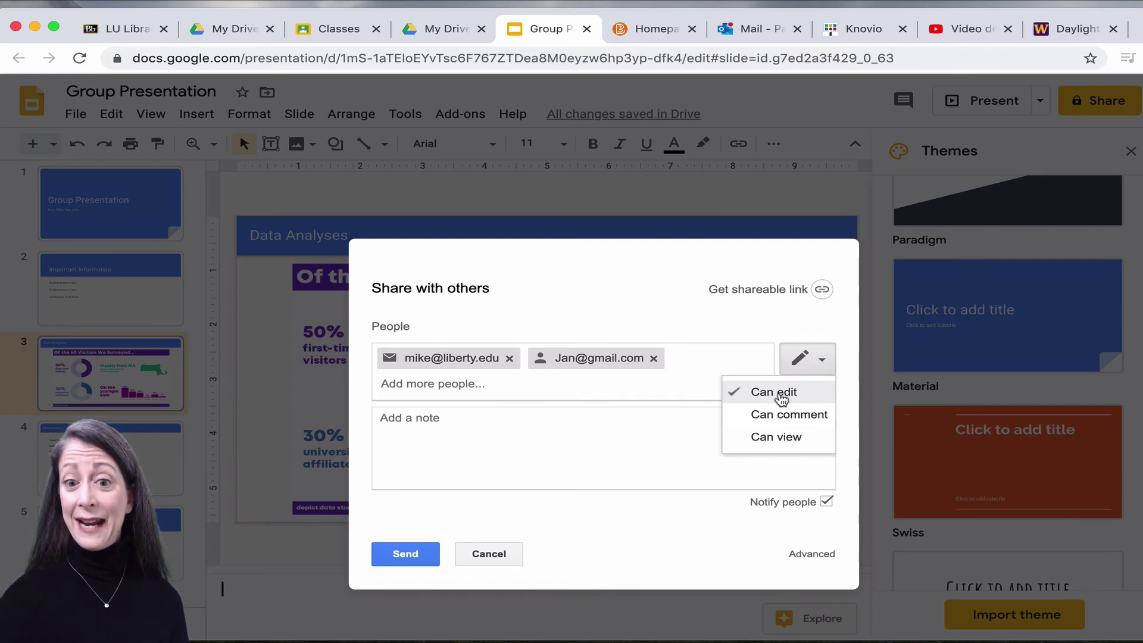
click(781, 398)
click(820, 357)
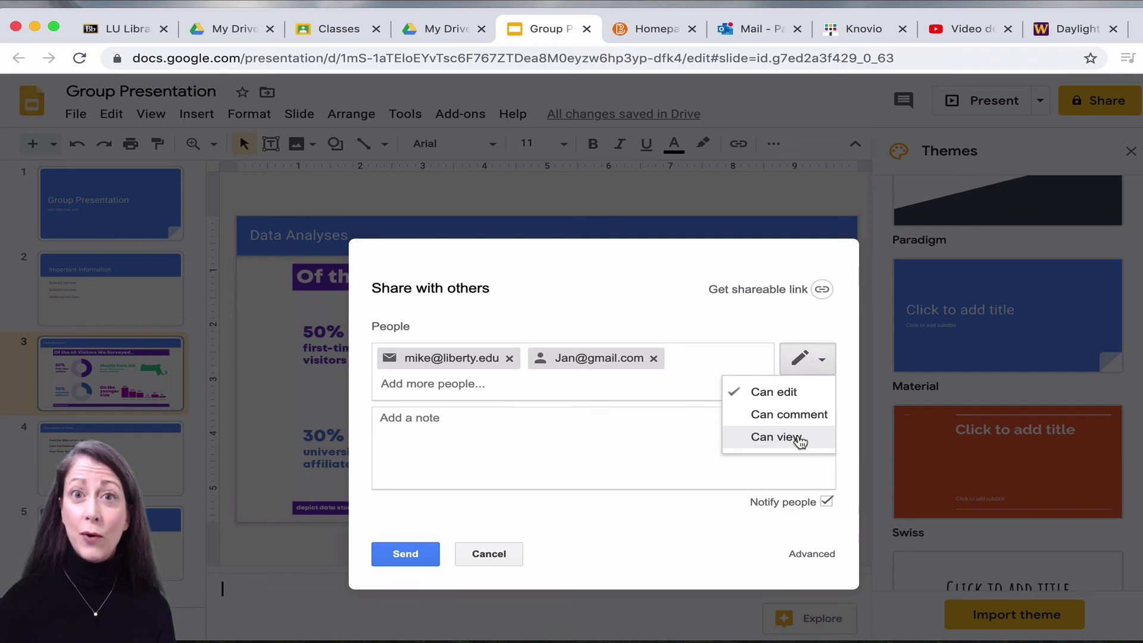
click(804, 391)
Add a note to both members: 'This is the presentation for the group project due in March.'.
click(553, 426)
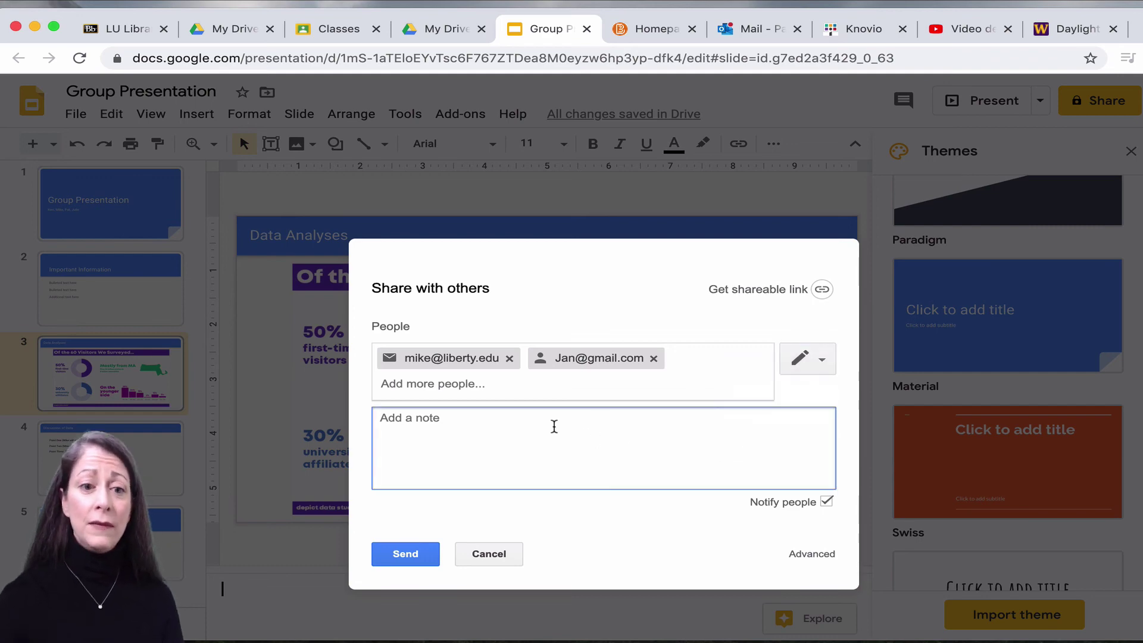
text(M)
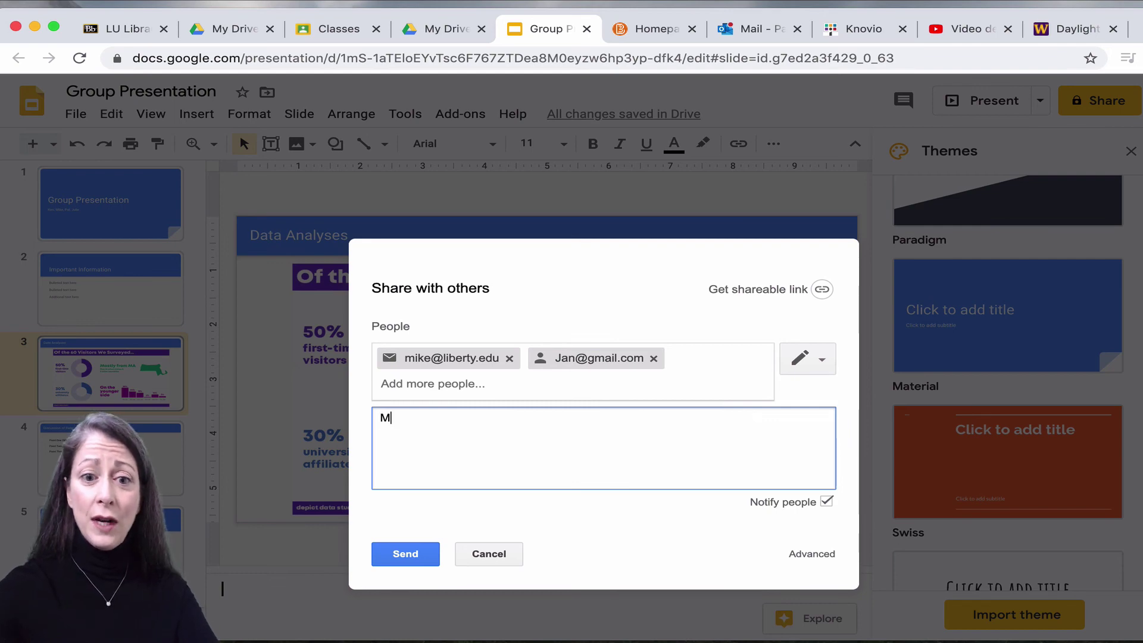
text(ike and Jan,)
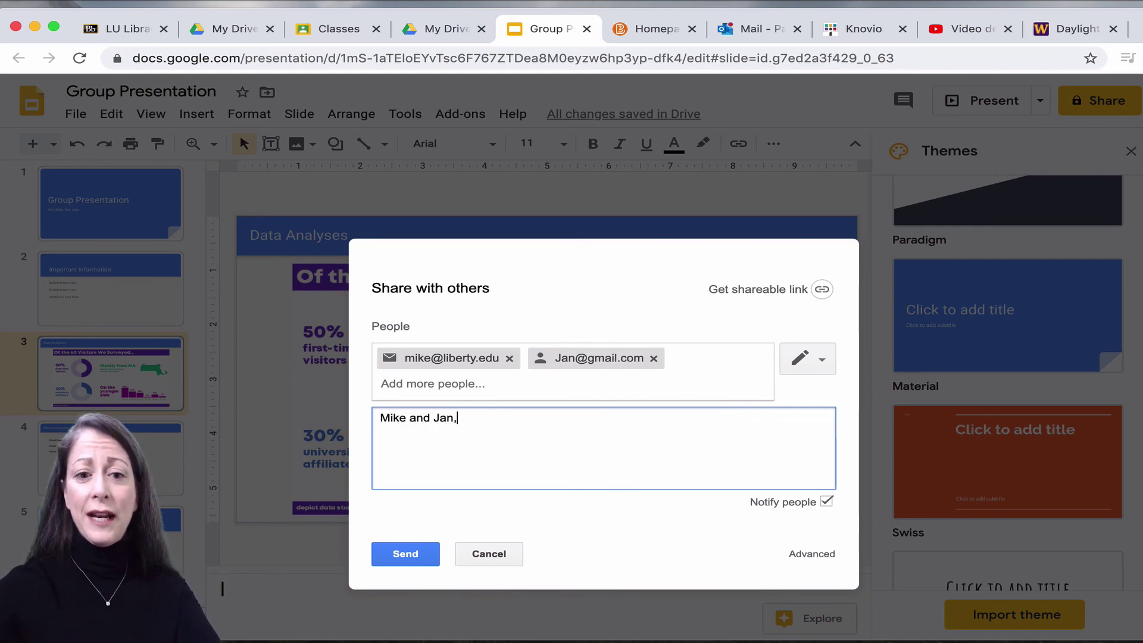
key(Return)
text(This is the )
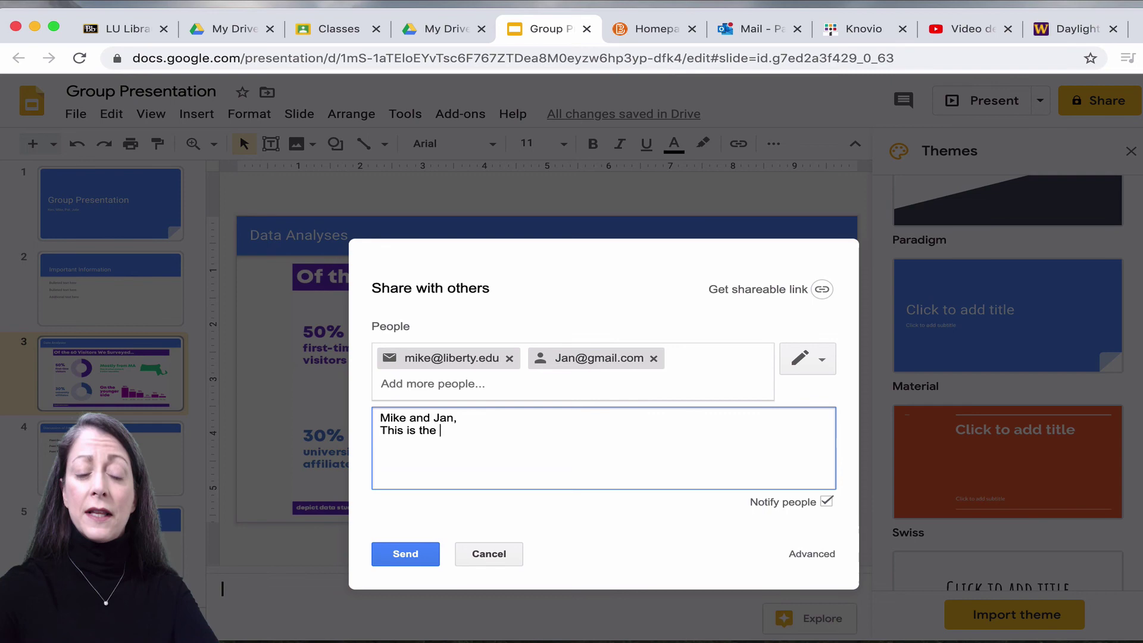
text(presentation f)
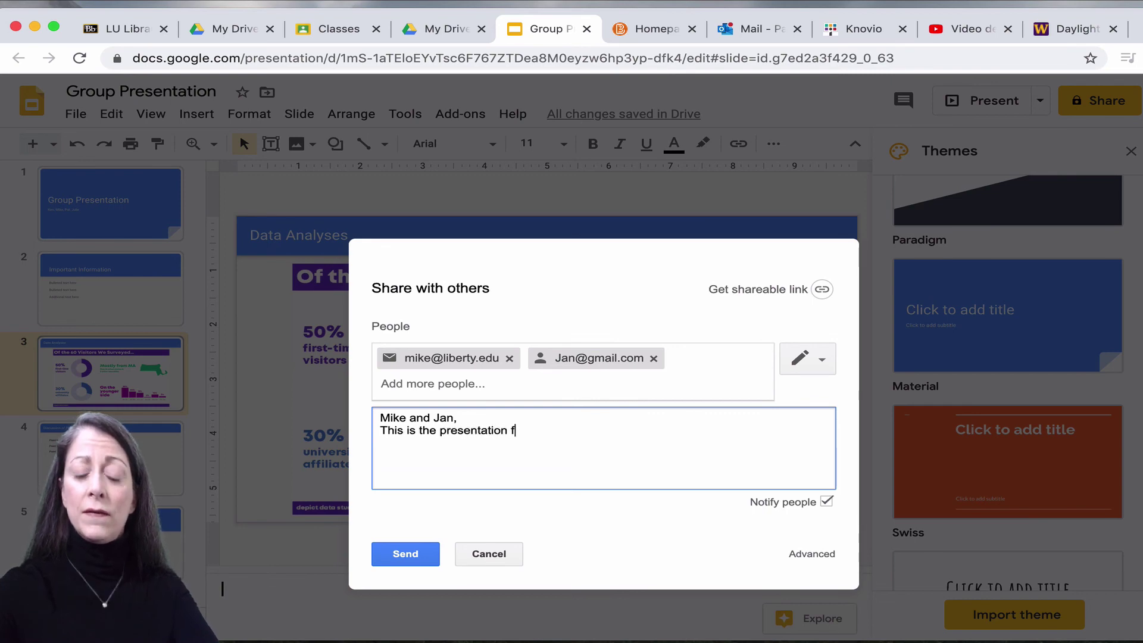
text(or the group p)
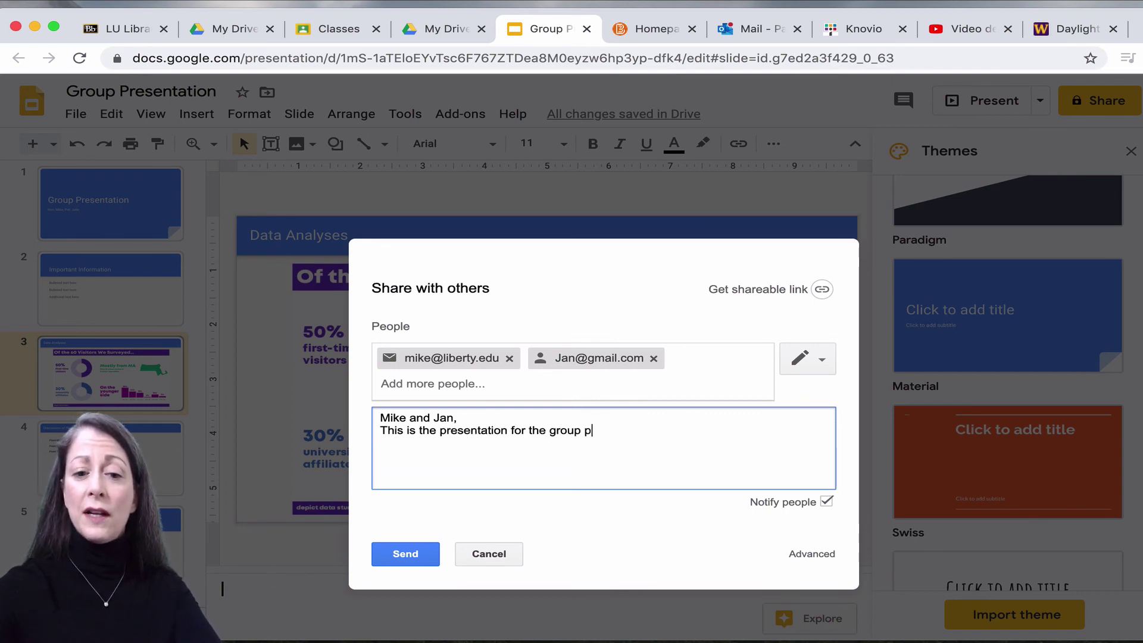
text(roject due )
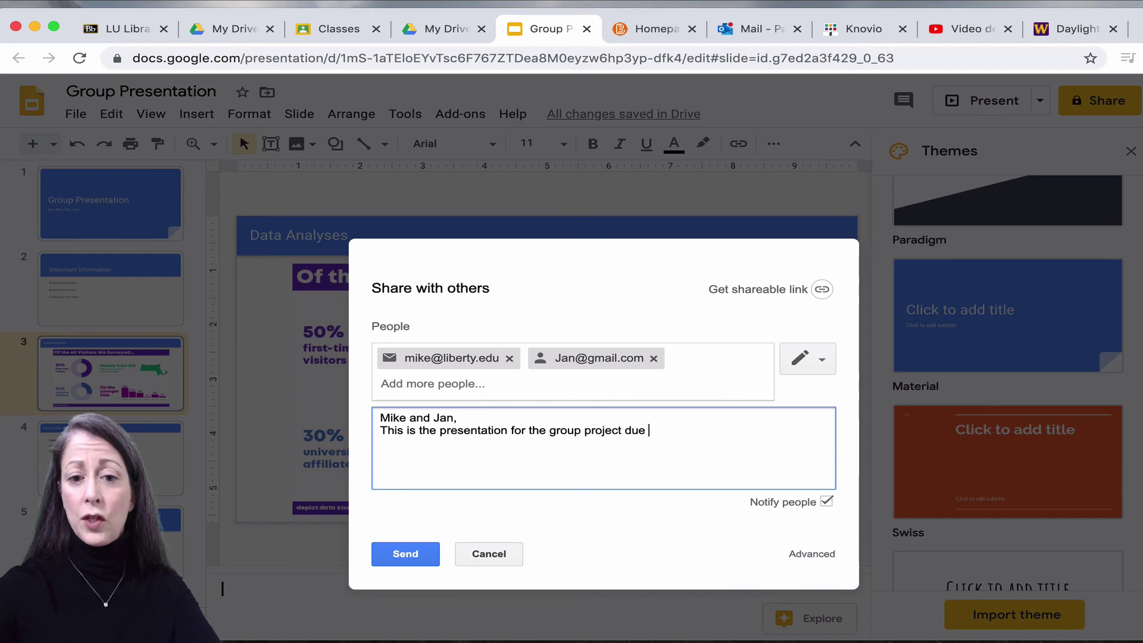
text(in March.)
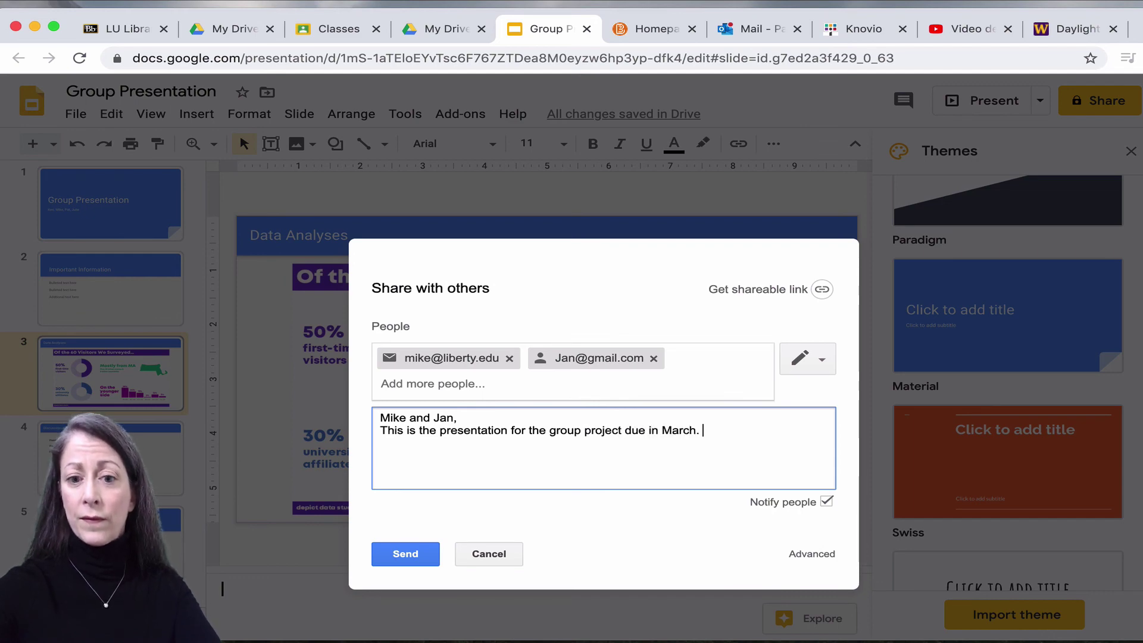
Send the invitation, confirming the send for recipients without Google accounts.
click(405, 558)
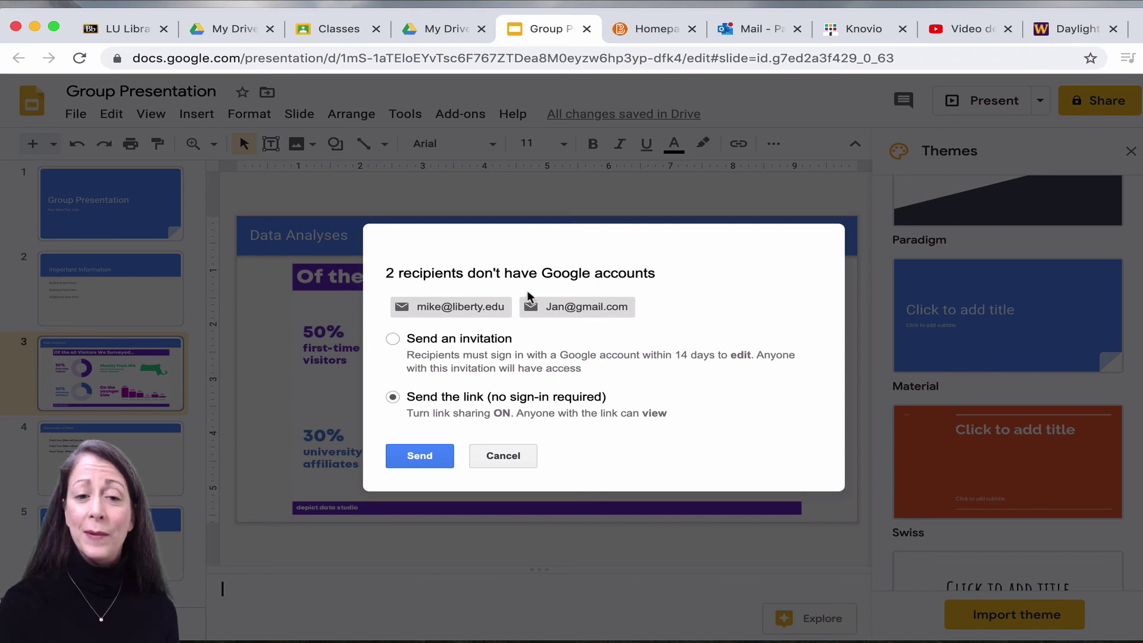
click(417, 458)
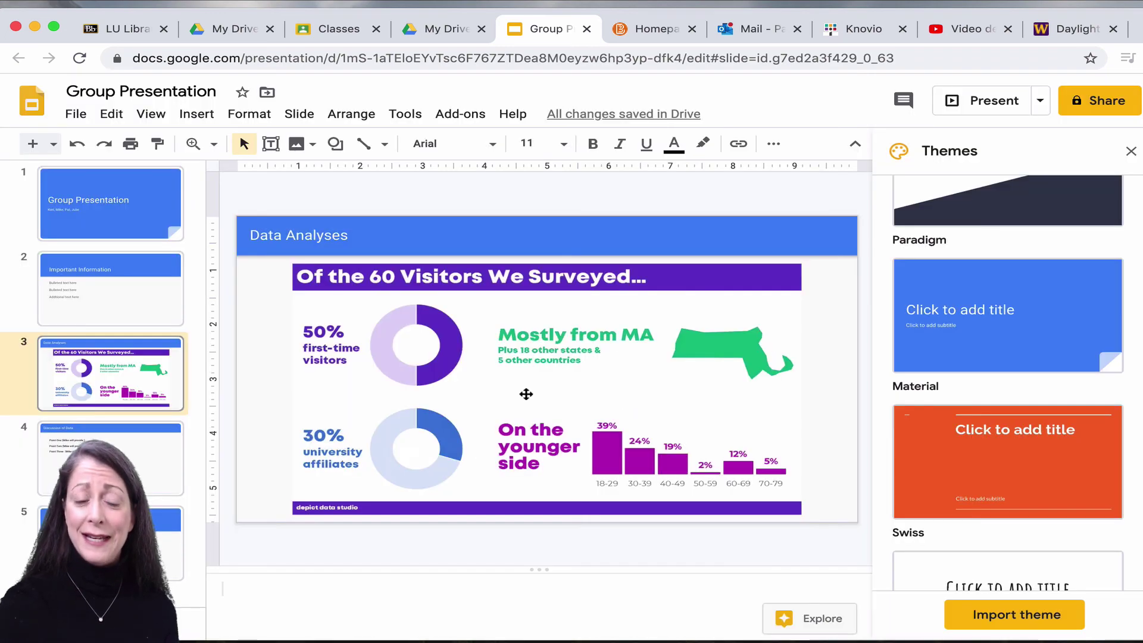